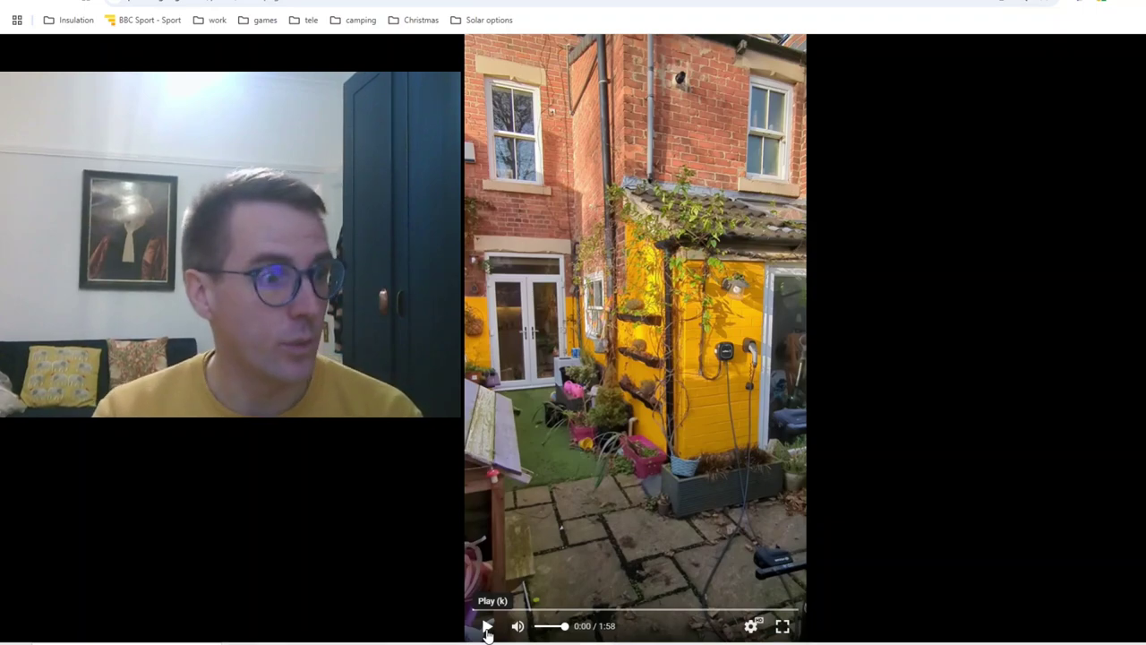
Step: Play the garden video and pause it at 0:16 on the yellow extension wall
left_click(487, 629)
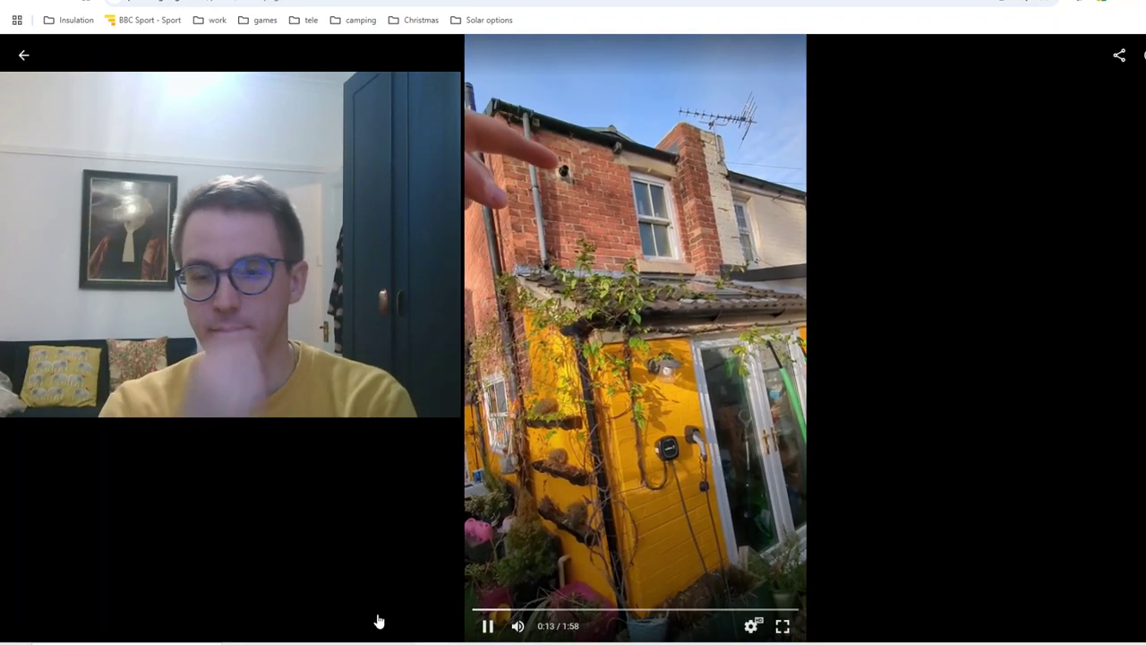
left_click(488, 627)
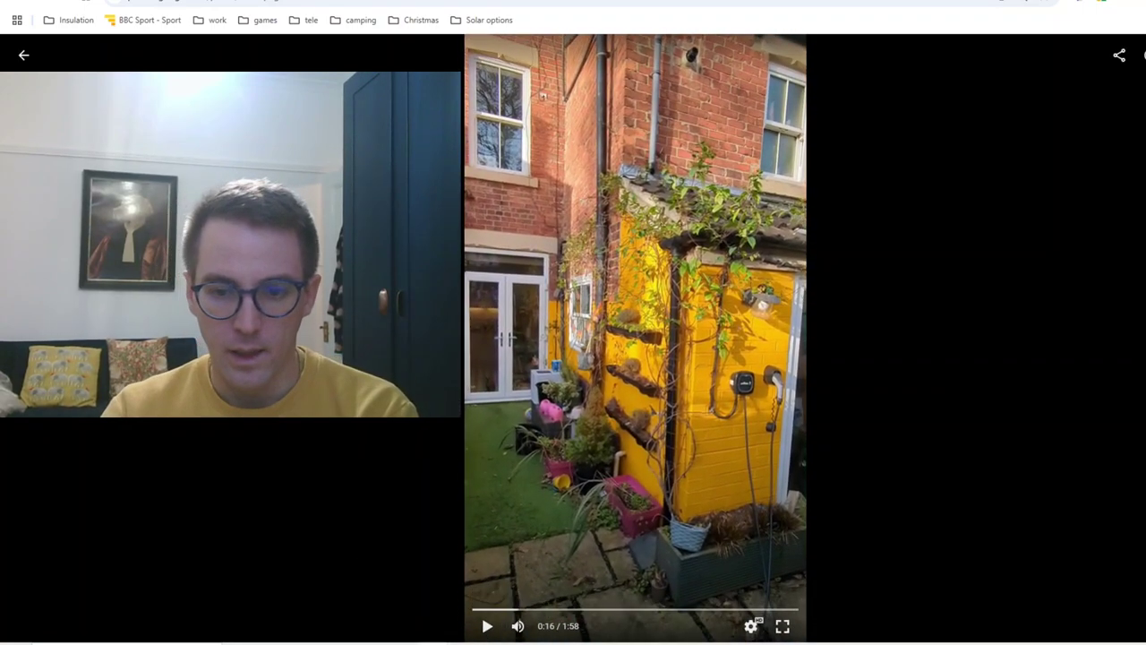
mouse_move(435, 641)
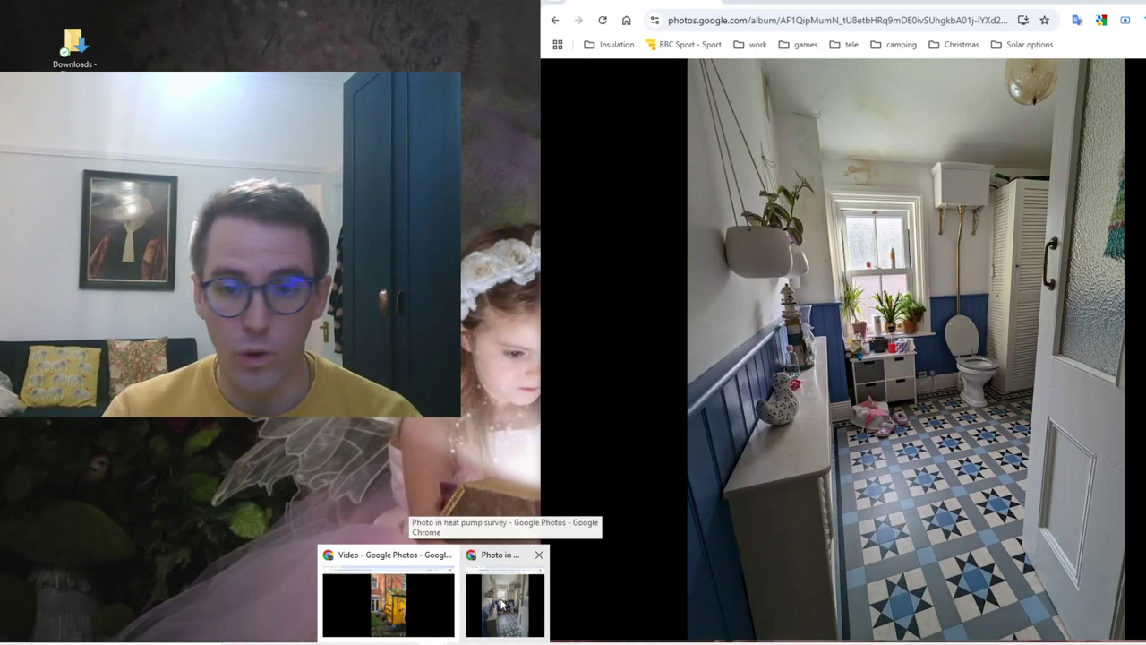
left_click(505, 605)
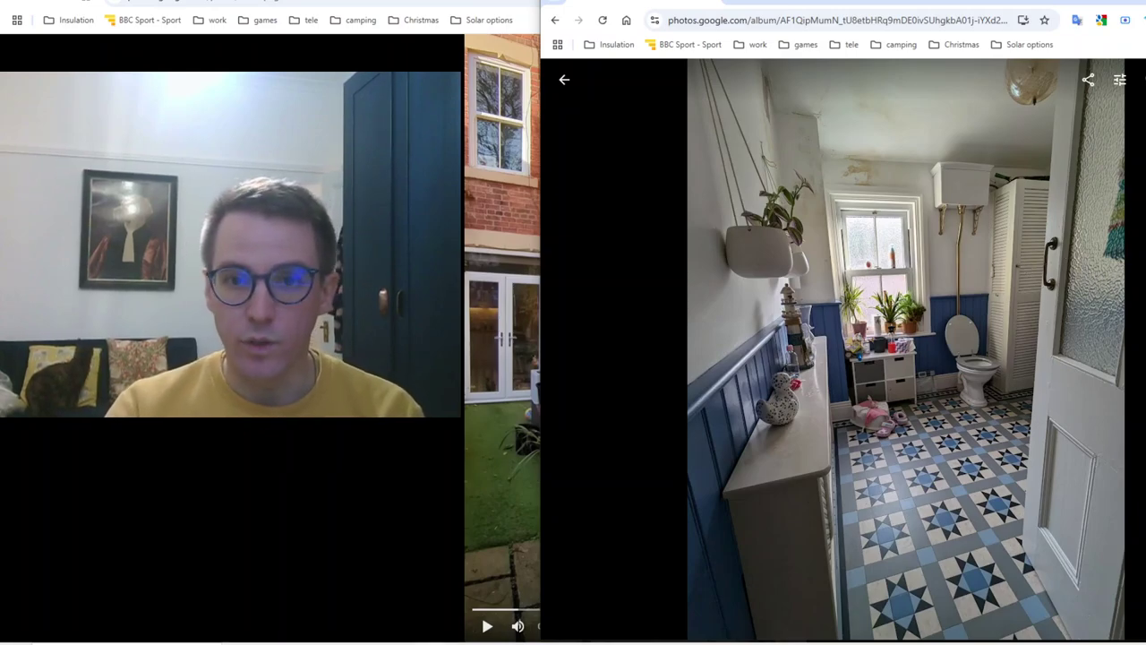
left_click(487, 626)
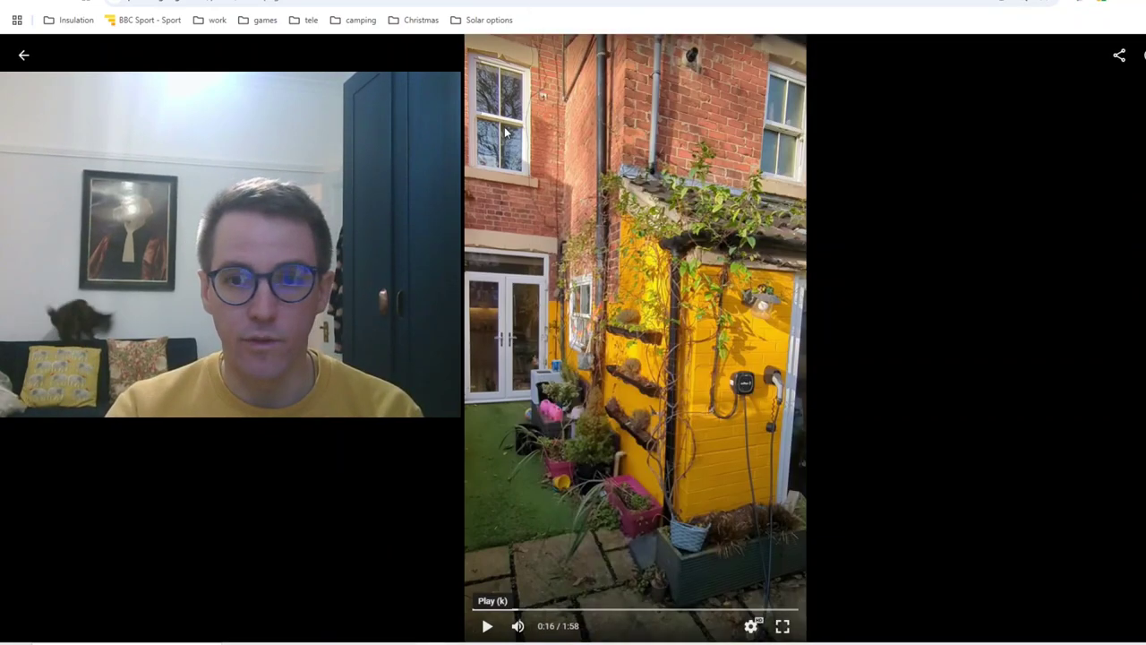
Step: Resume the garden video and pause it at 0:46 on the trampoline side alley
left_click(487, 626)
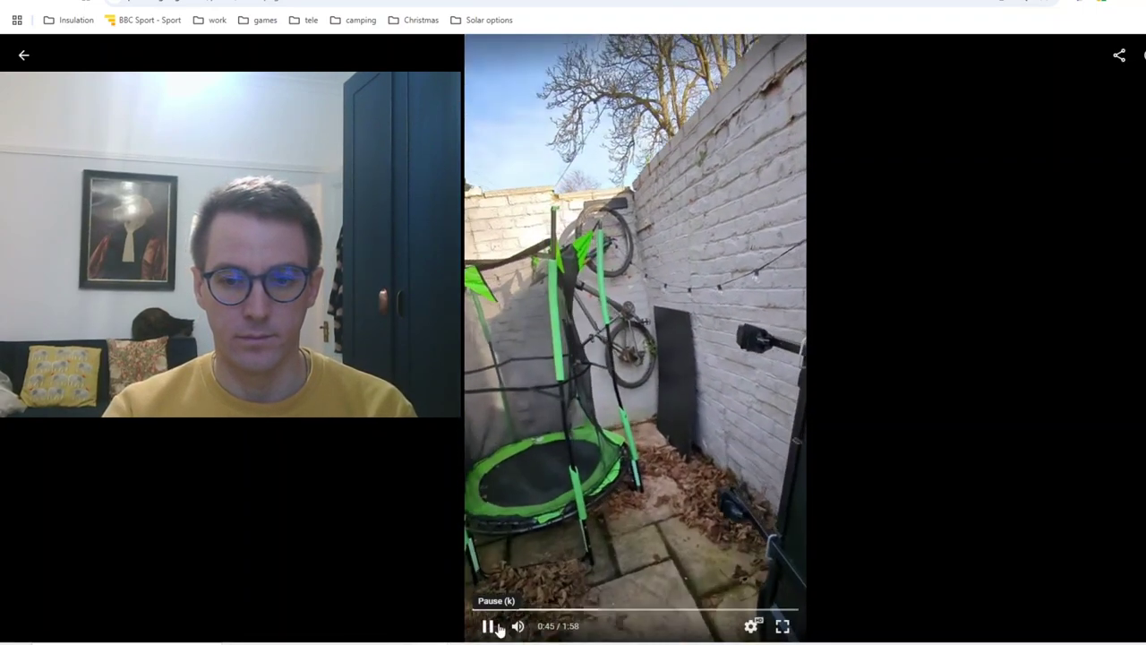
left_click(487, 625)
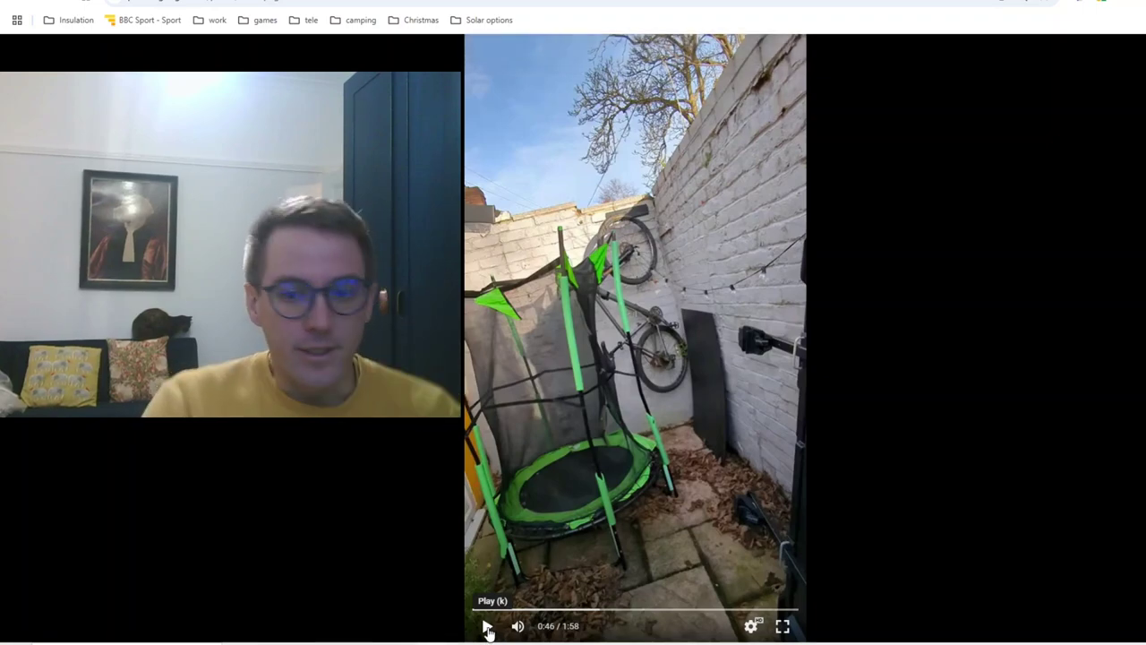
Step: Play the garden video past the wall planters, ending paused at 1:07 on the car charger
left_click(487, 627)
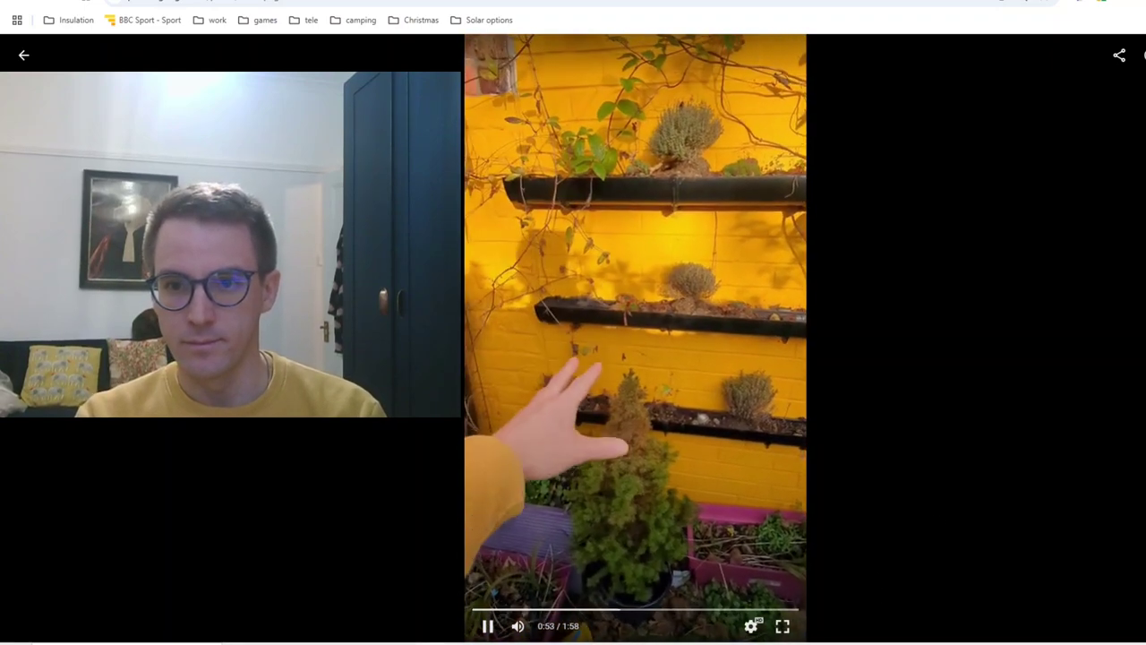
left_click(488, 628)
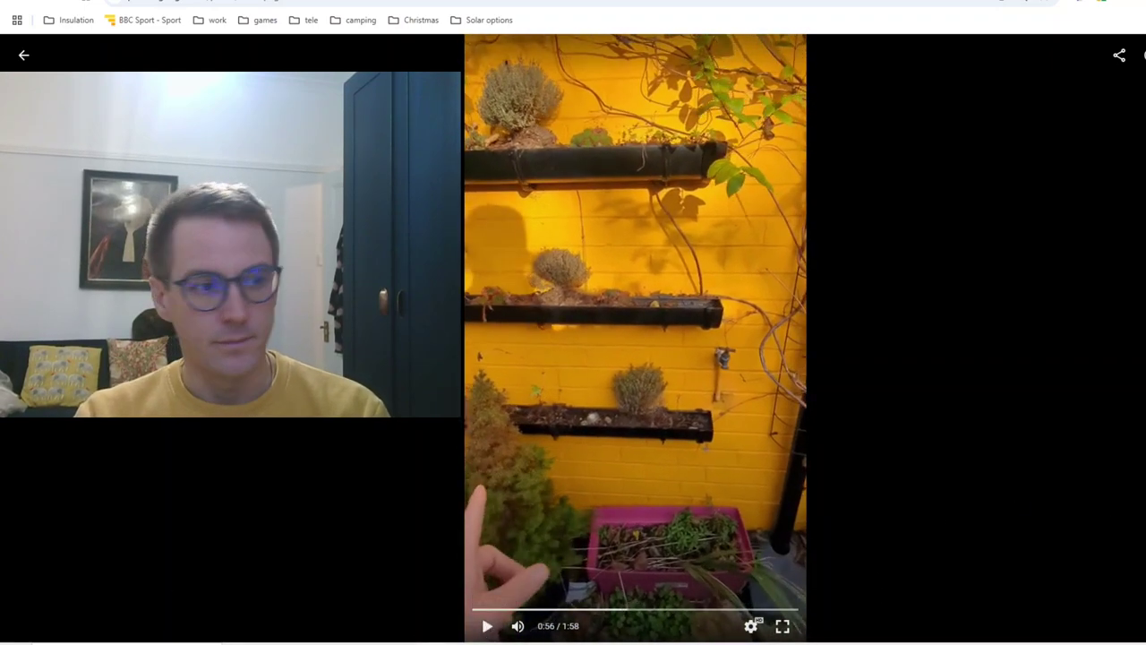
left_click(488, 627)
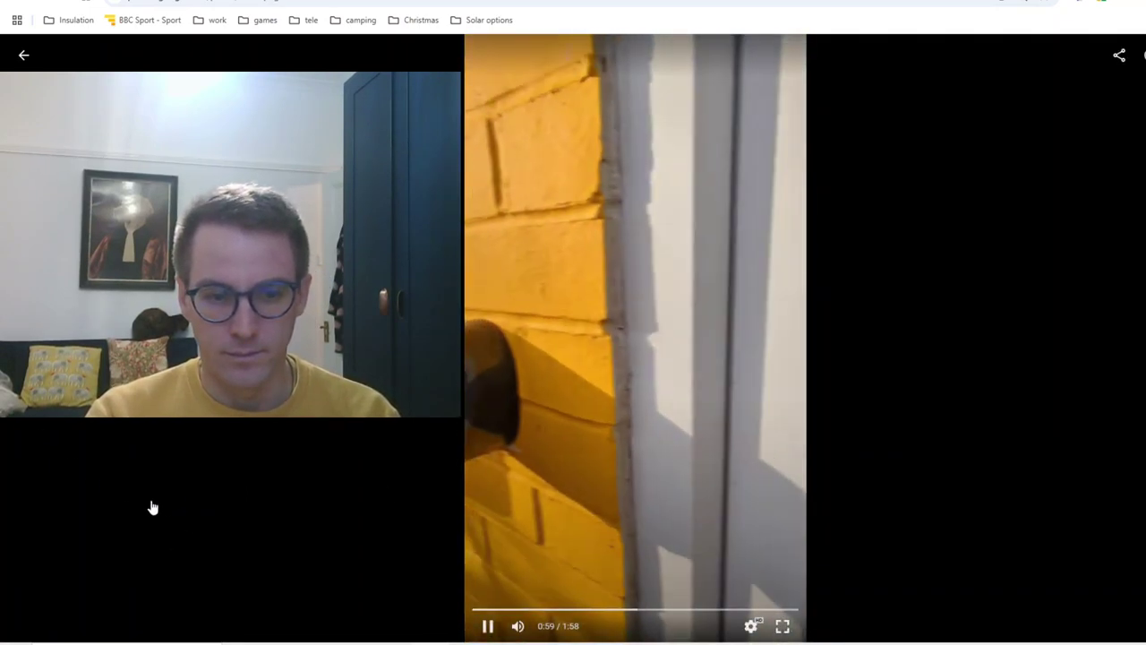
left_click(488, 626)
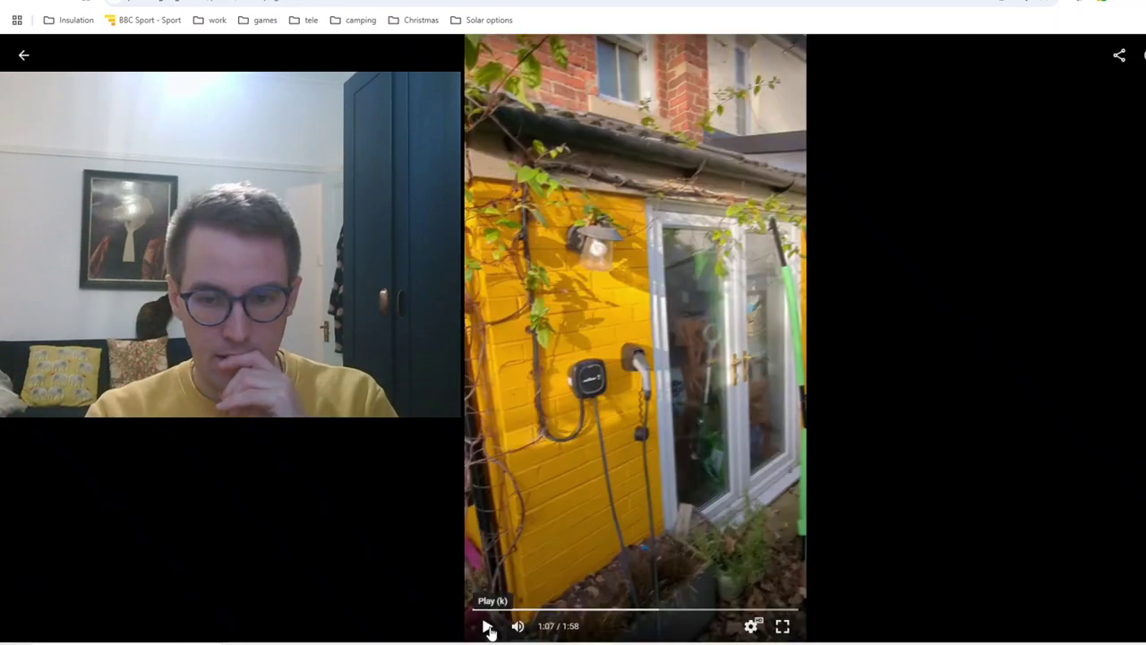
Step: Resume the garden video from 1:07 toward the lawn and rear French doors
left_click(487, 628)
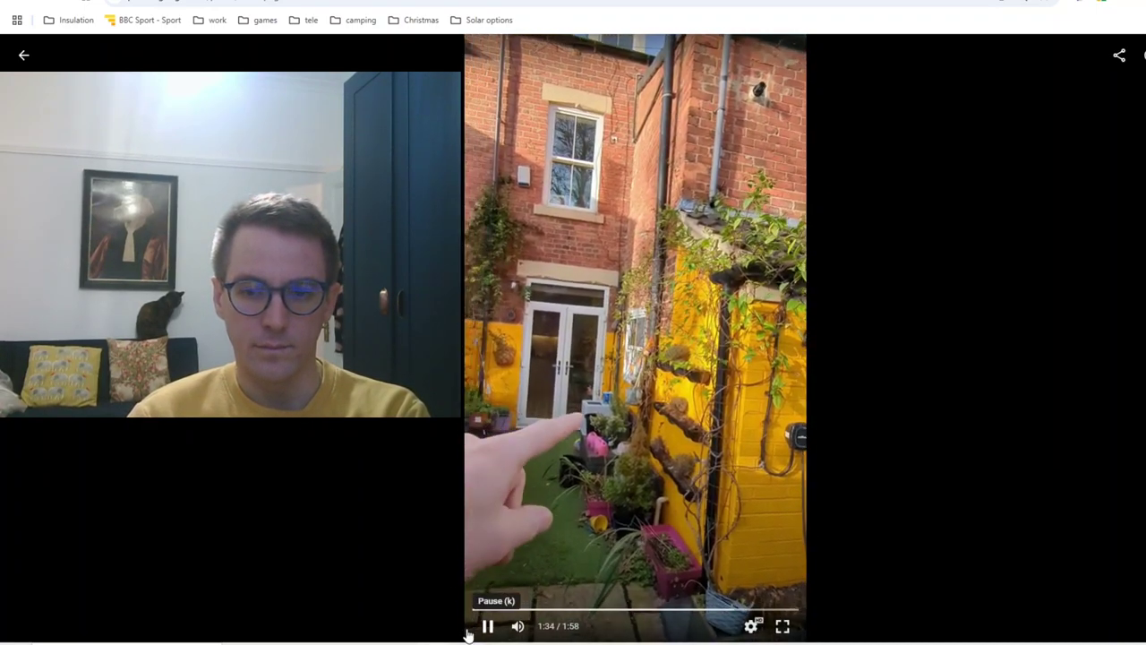
Step: Pause the garden video at 1:36, then play on and pause again at 1:47
left_click(486, 628)
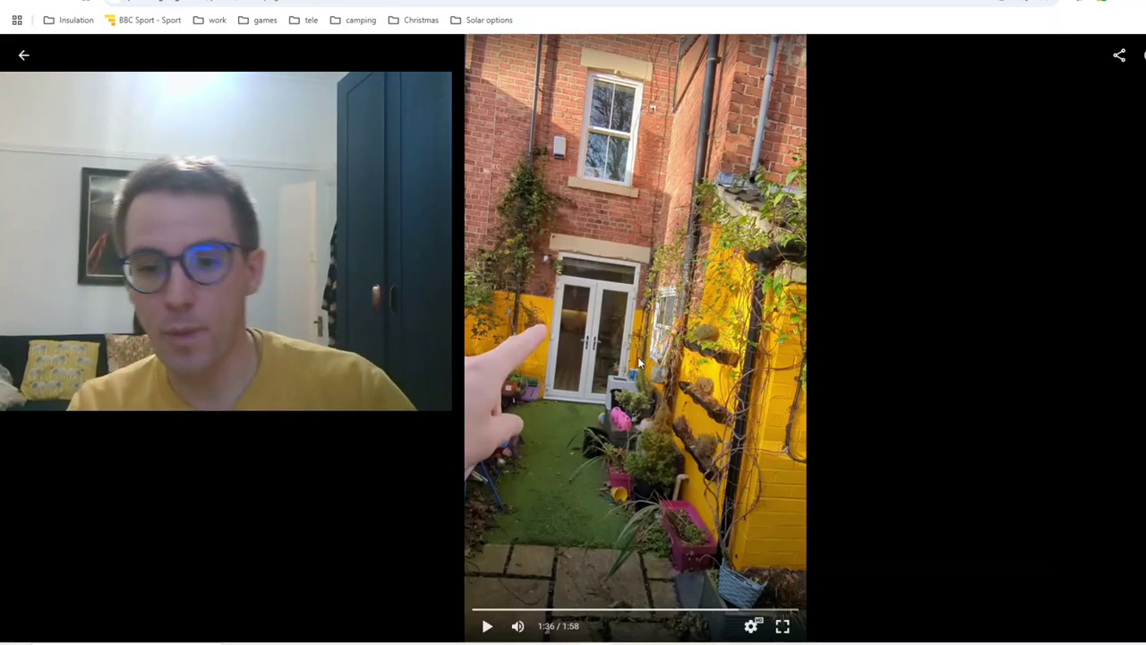
left_click(487, 626)
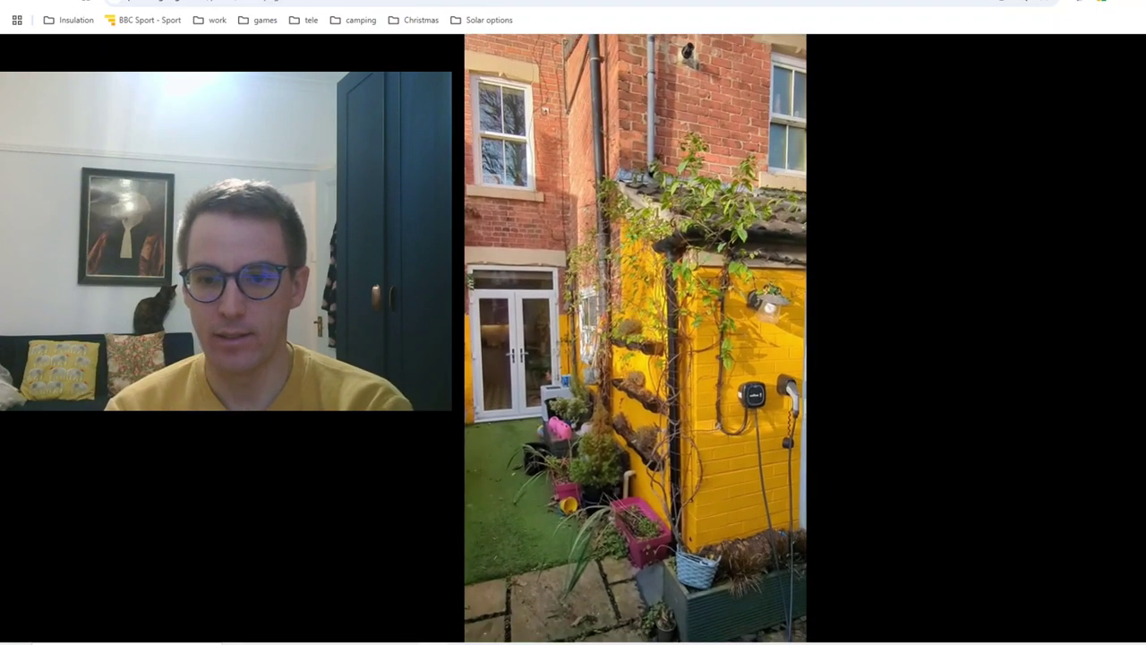
mouse_move(575, 328)
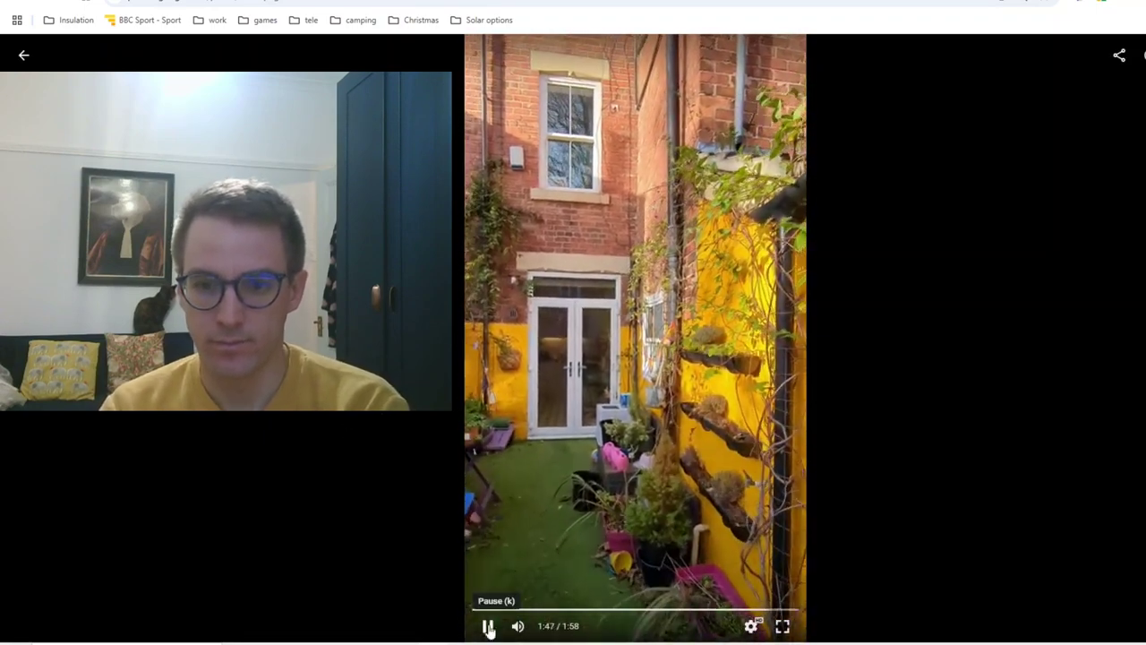
left_click(489, 627)
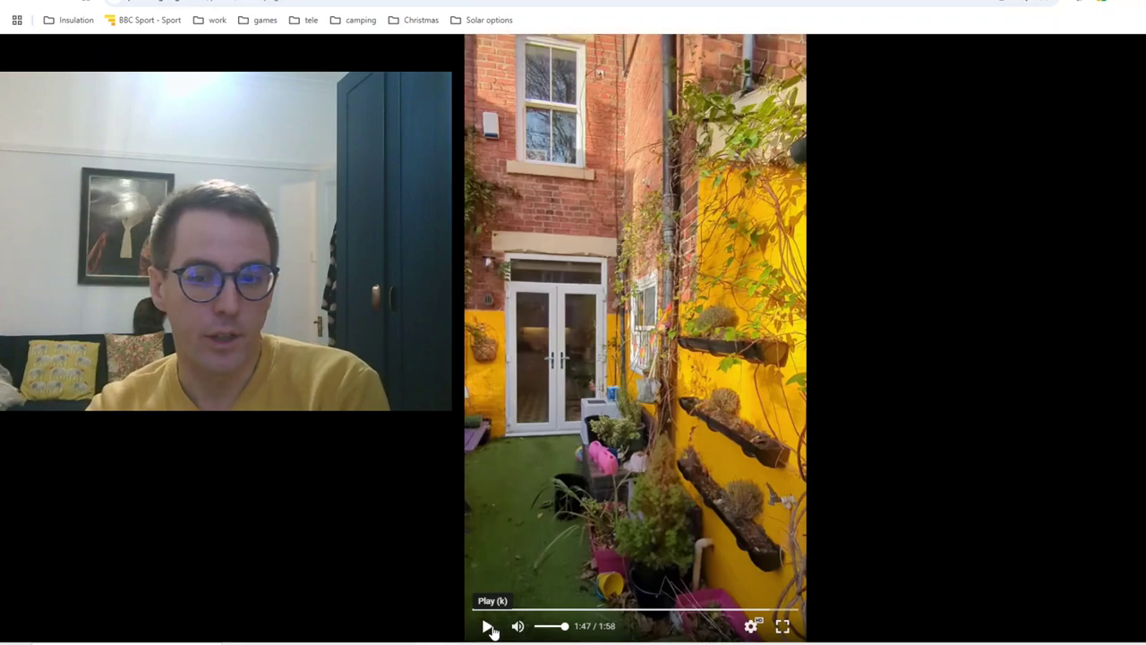
Step: Play the garden video almost to its end, then advance to the staircase photo
left_click(488, 627)
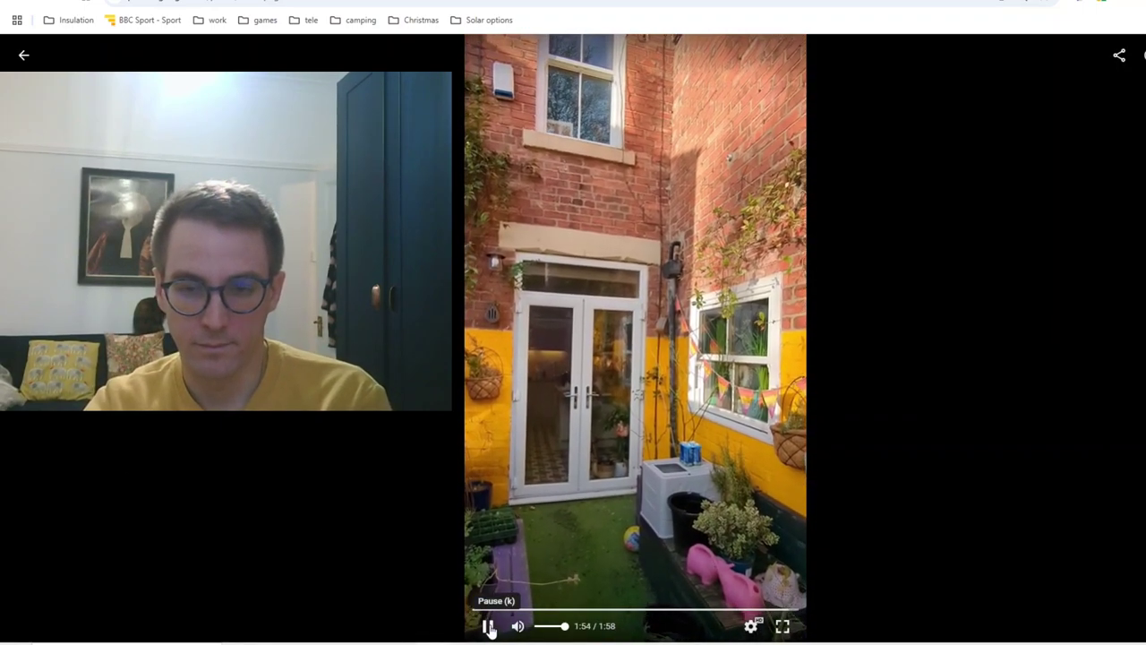
left_click(488, 626)
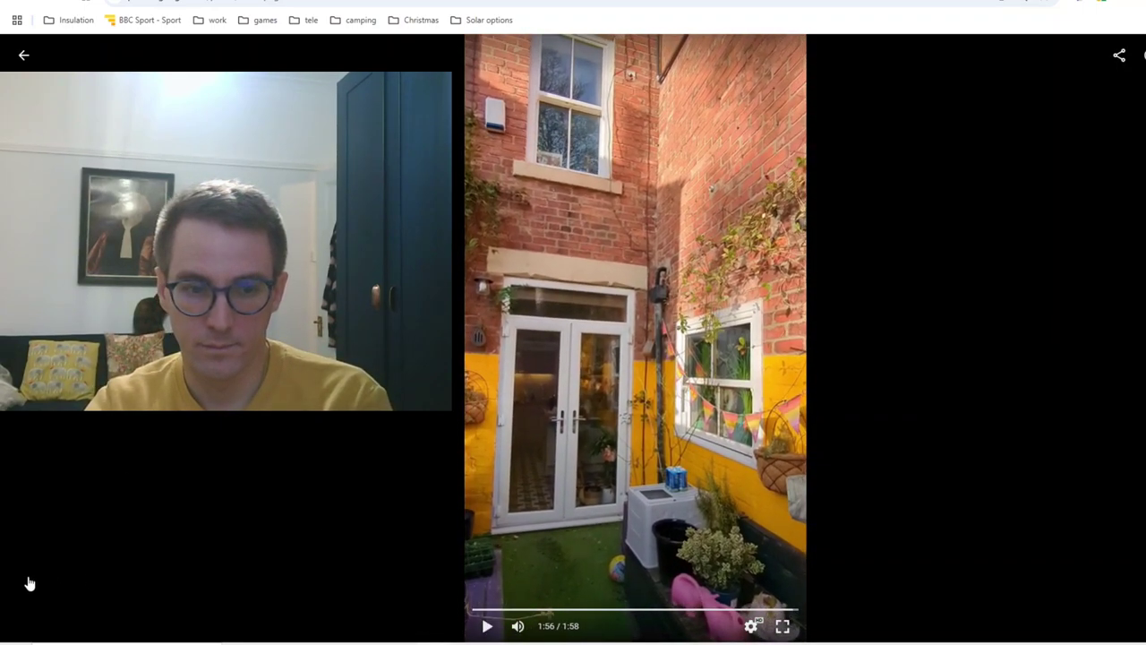
key("Right")
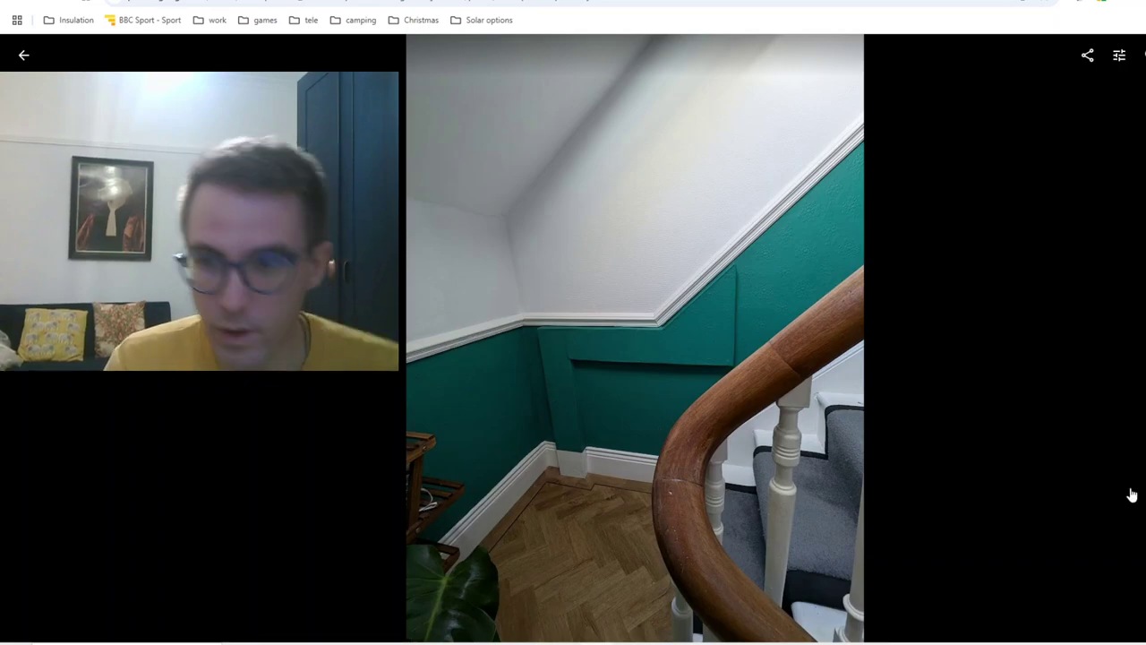
Step: Advance two photos past the hallway and stairs to the hallway shot with the cat
key("Right")
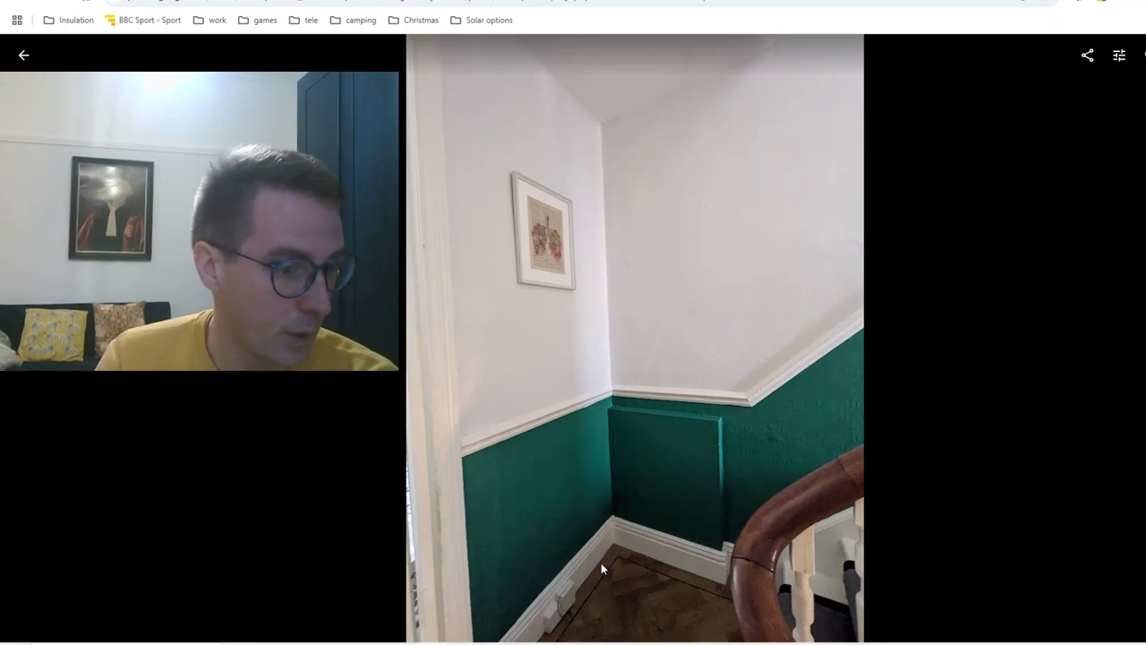
key("Right")
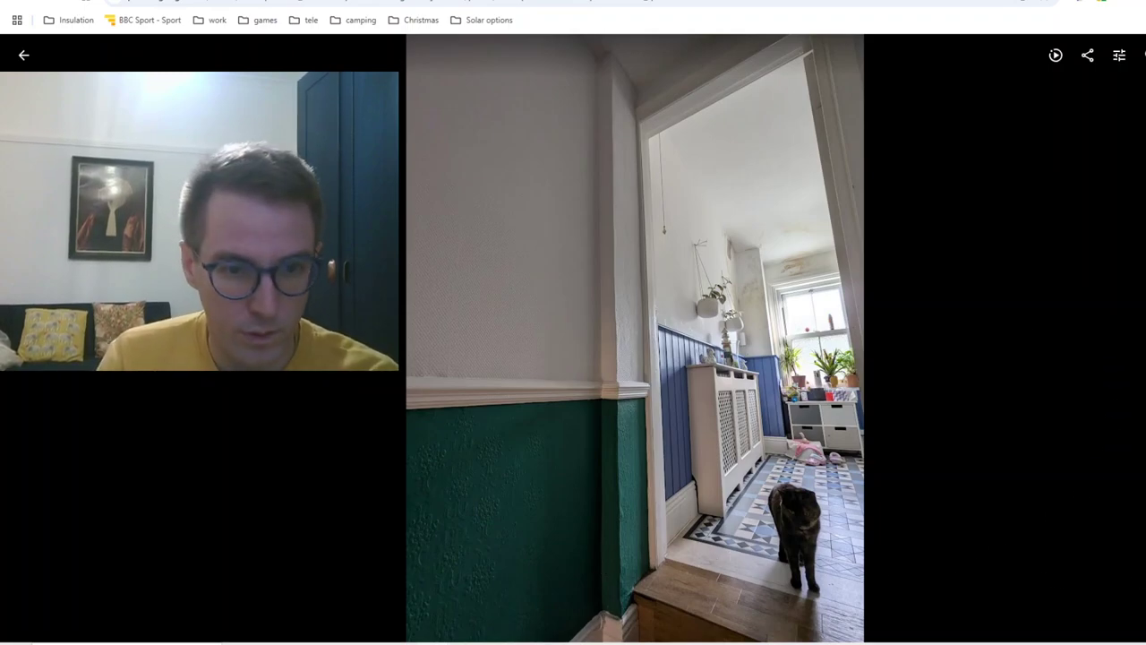
key("Right")
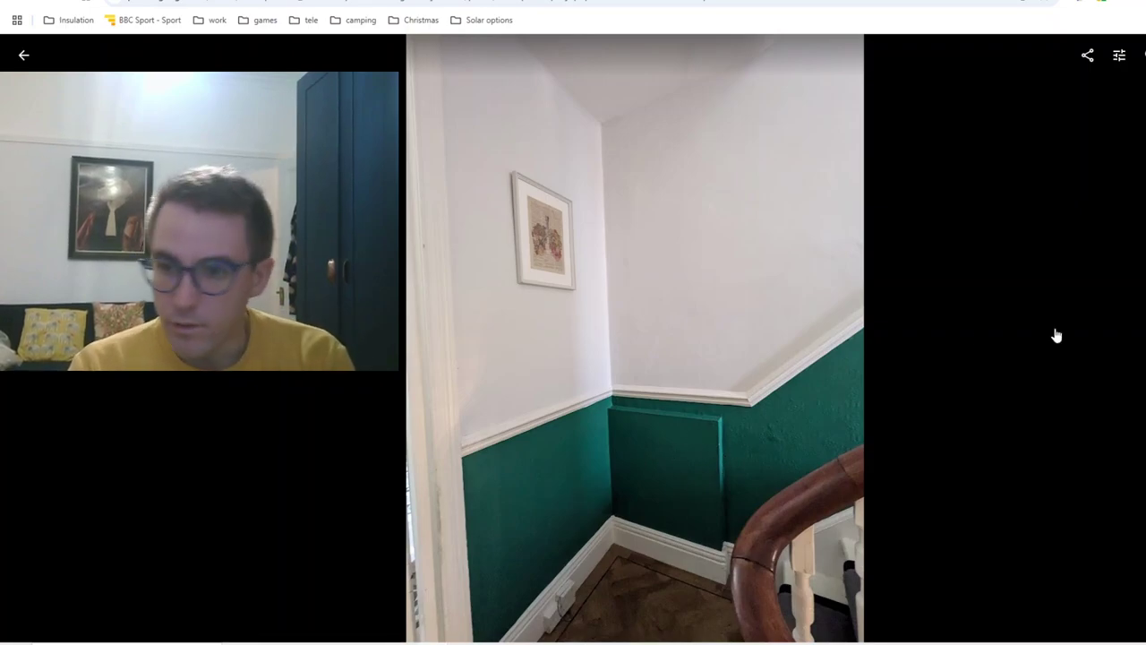
left_click(1095, 330)
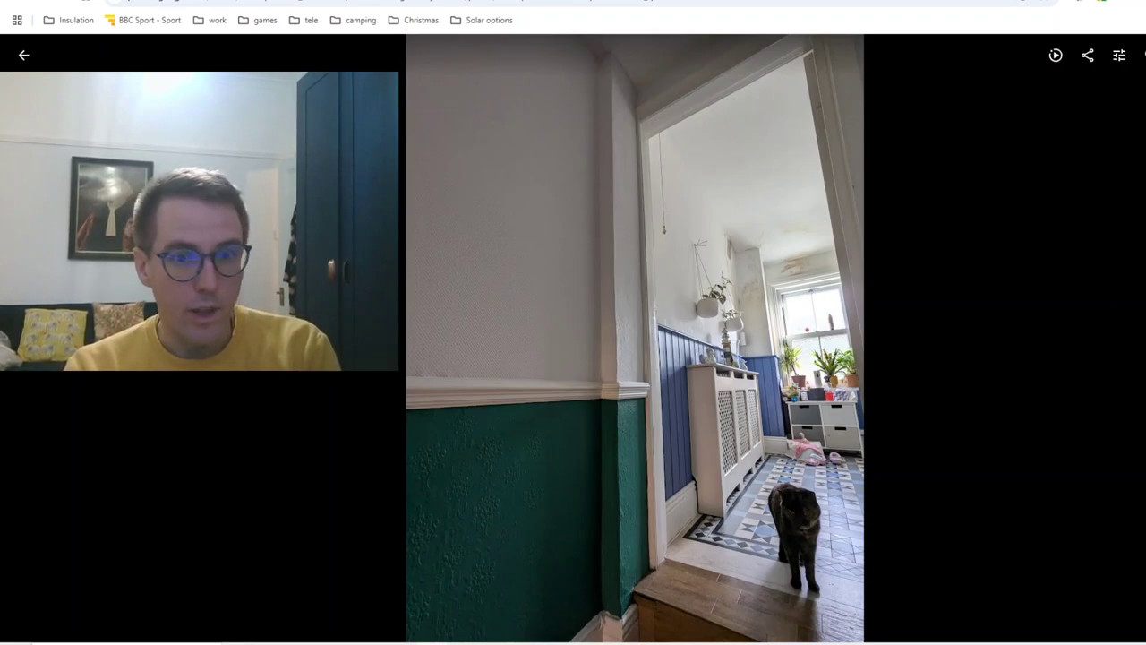
Step: Show the Heat Geek pipe-size versus DT output table, then switch back to the under-stairs photo
mouse_move(433, 643)
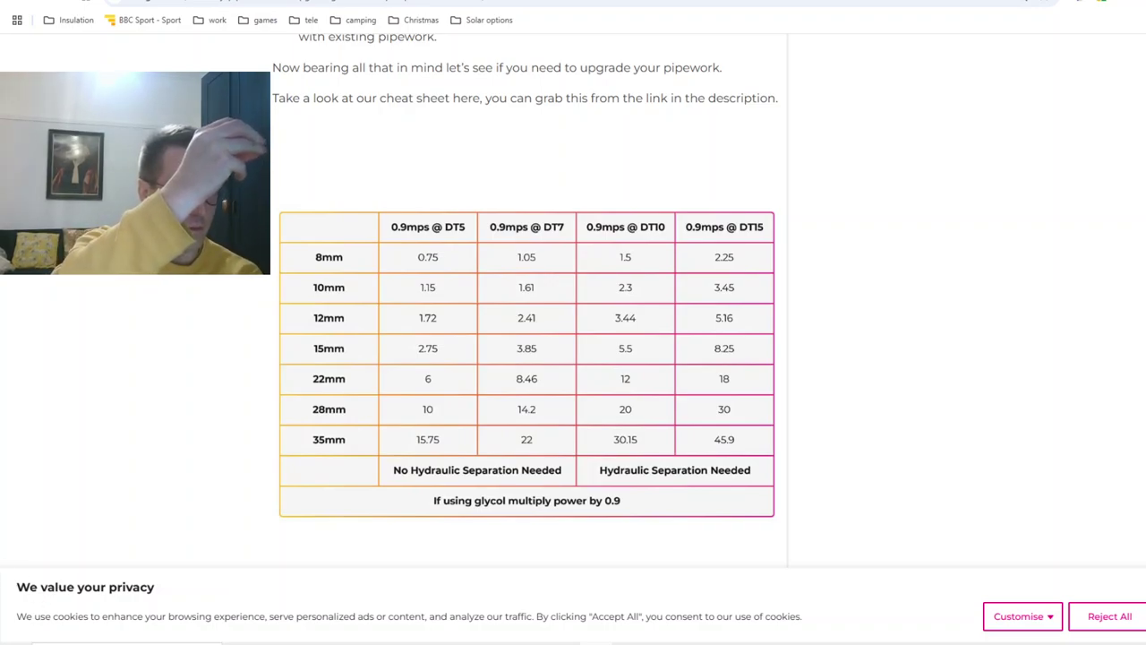
key("ctrl+Tab")
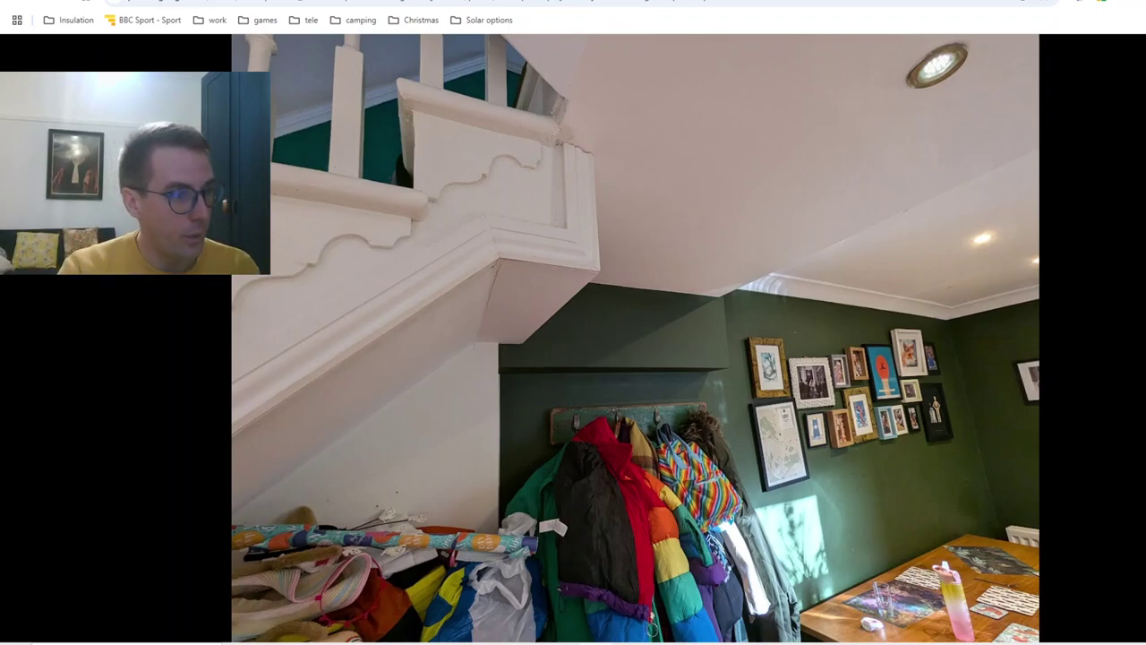
Step: Bring up the upward shot of the green hallway ceiling with recessed downlights
key("Escape")
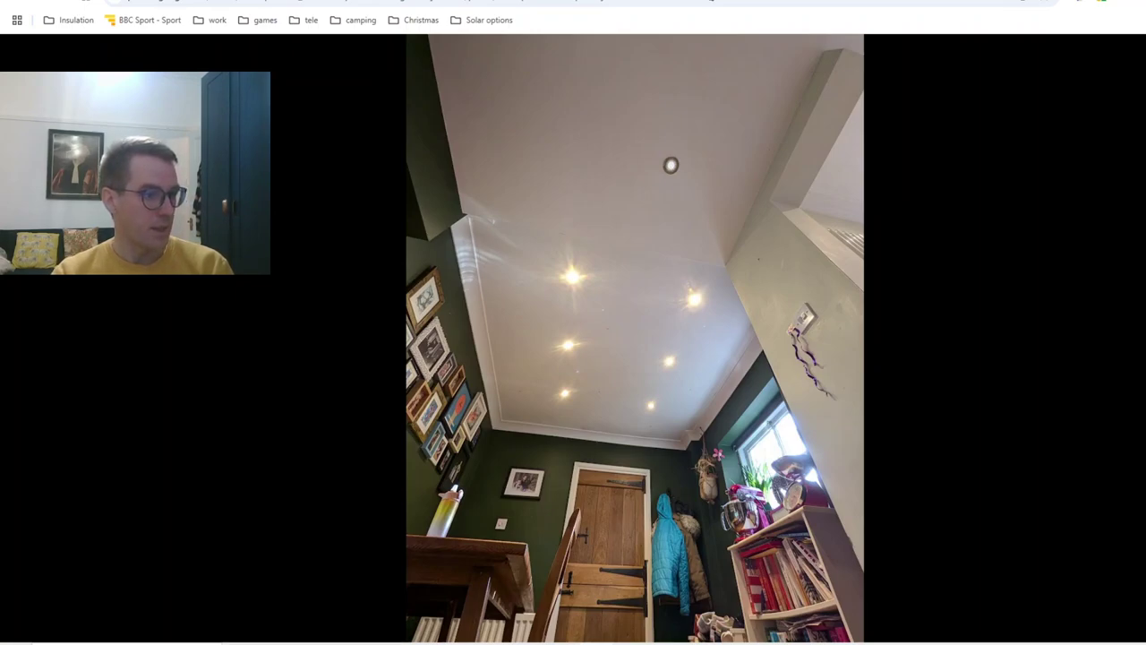
Step: Show the loft bathroom photo with skylight, teal metro tiles and glass shower
mouse_move(317, 310)
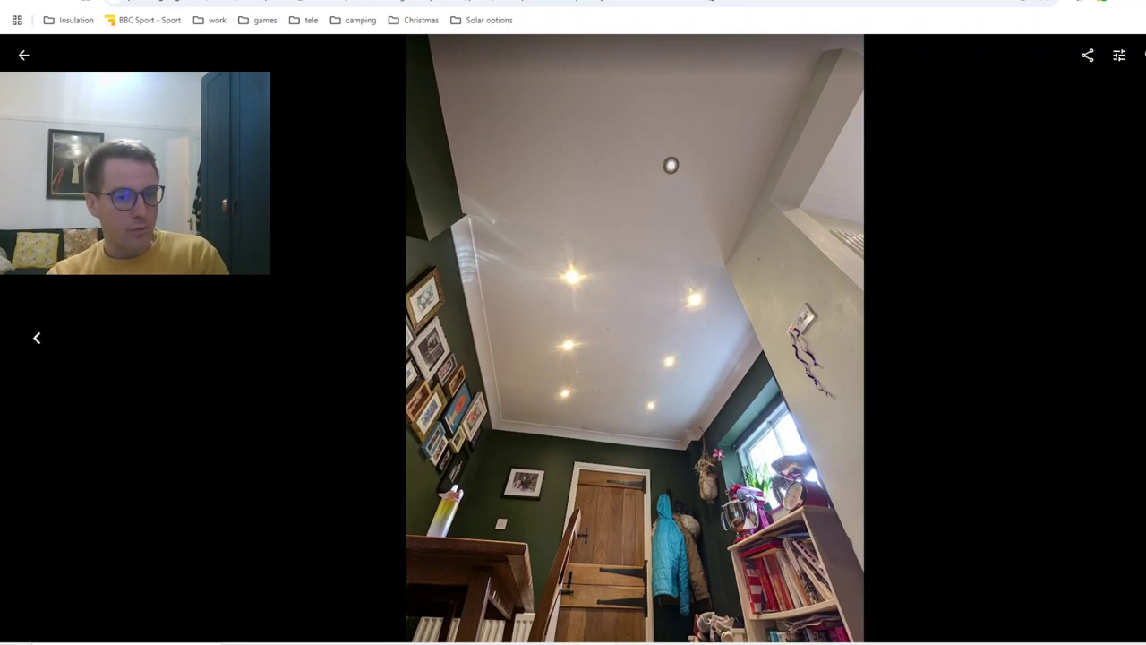
key("Left")
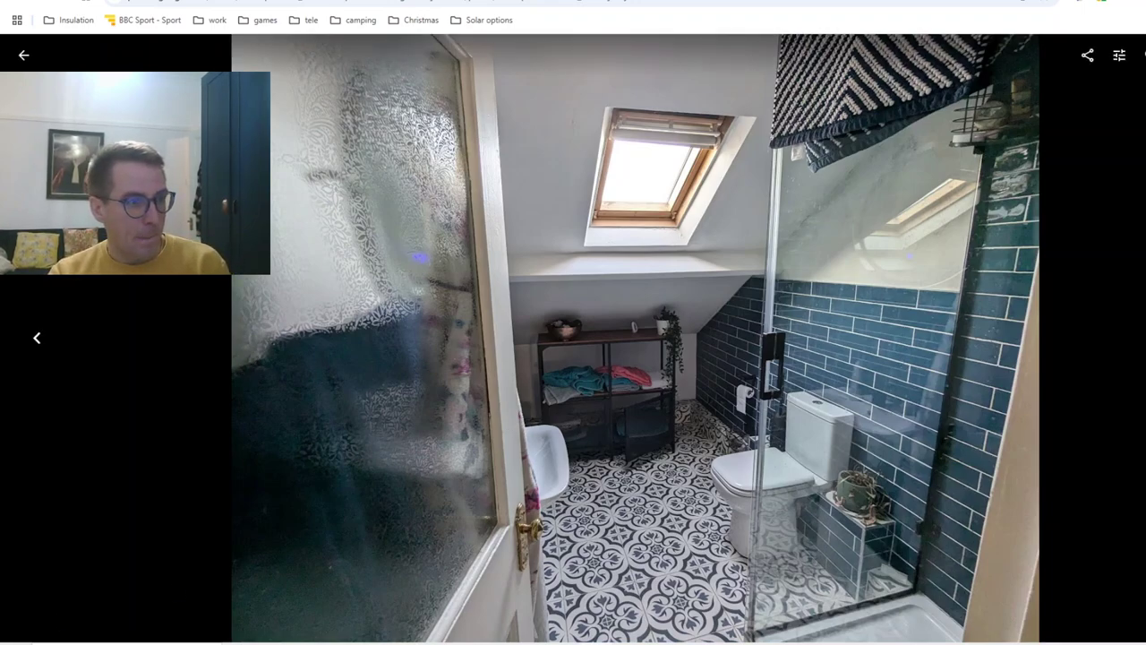
Step: Show the loft bedroom photo with dormer window, radiator and brass bed
key("Left")
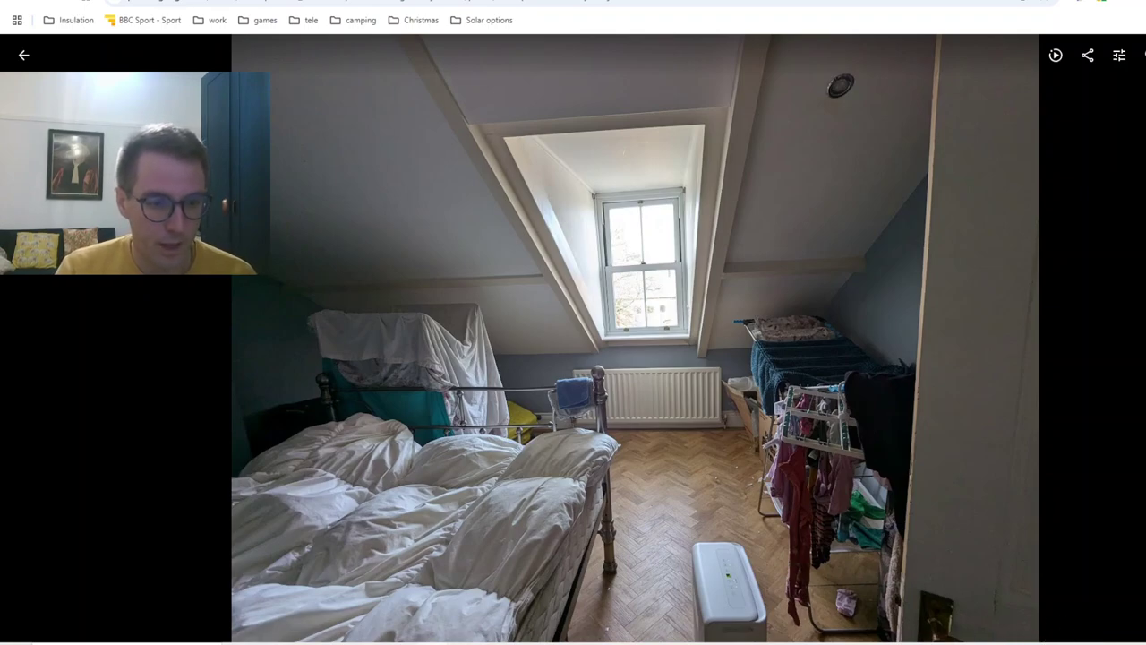
left_click(36, 337)
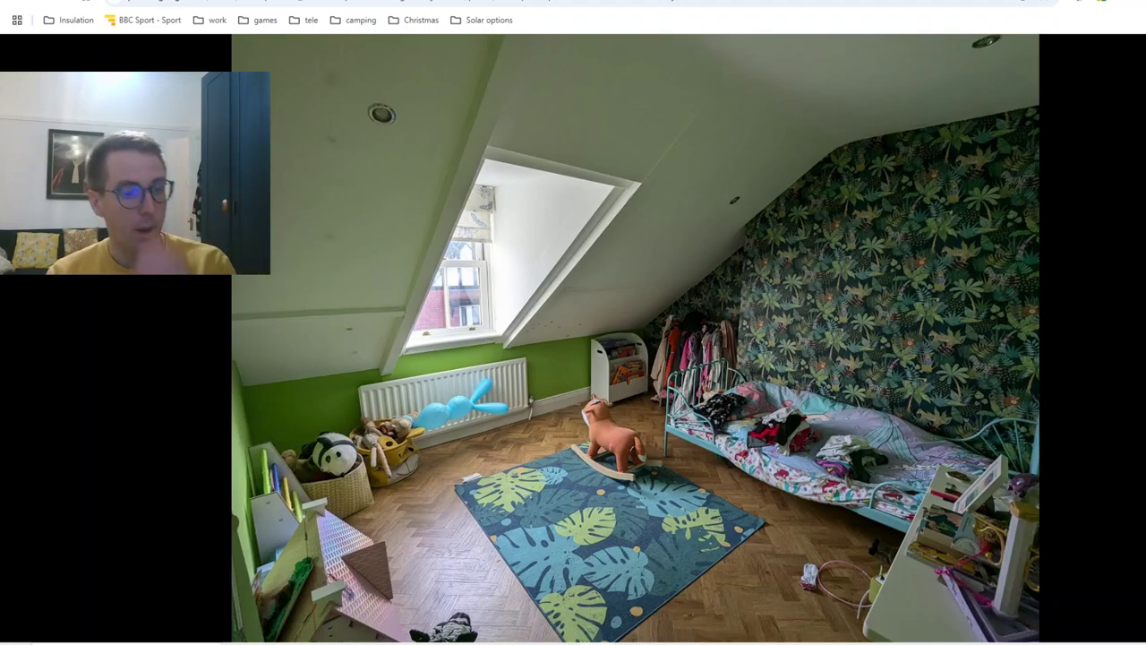
Step: Advance to the study photo with navy wardrobes, yellow desk and twin monitors
key("Right")
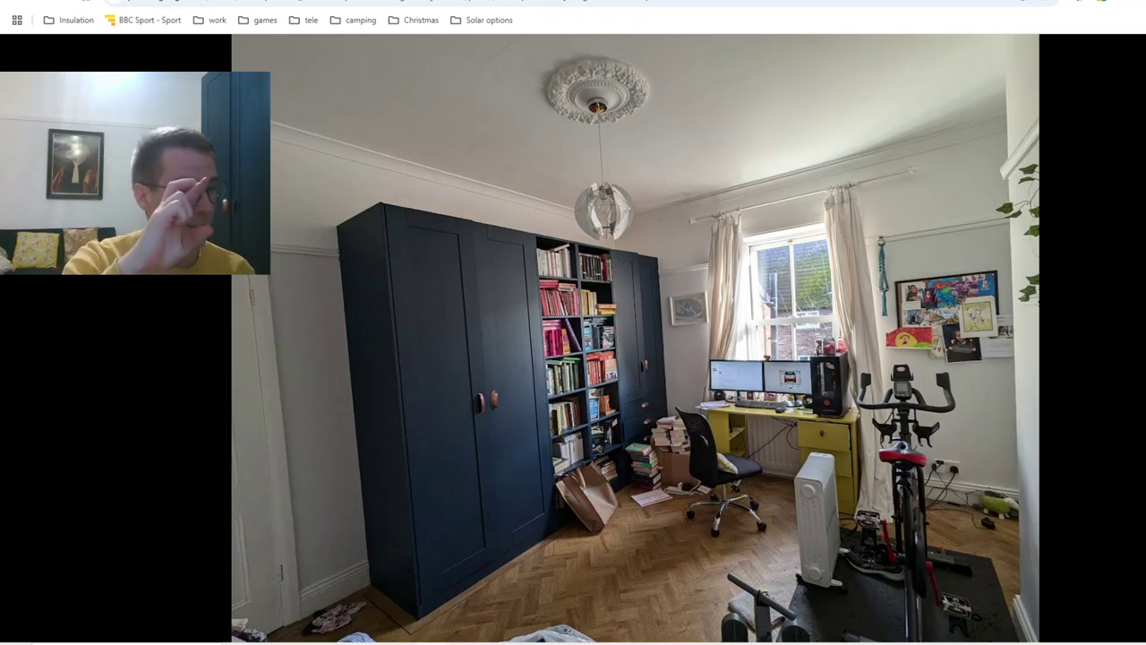
Step: Show the mustard bedroom photo with floral wallpaper and the teal tufted bed
key("Right")
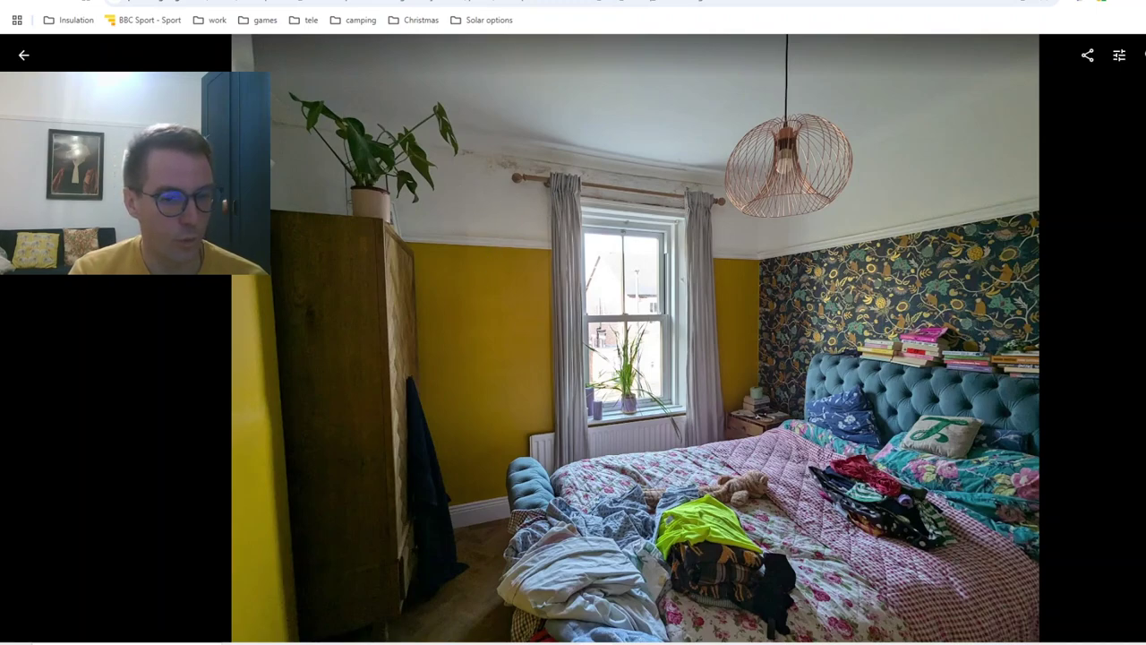
Step: Show the hallway photo, the last stop of the room tour
key("Left")
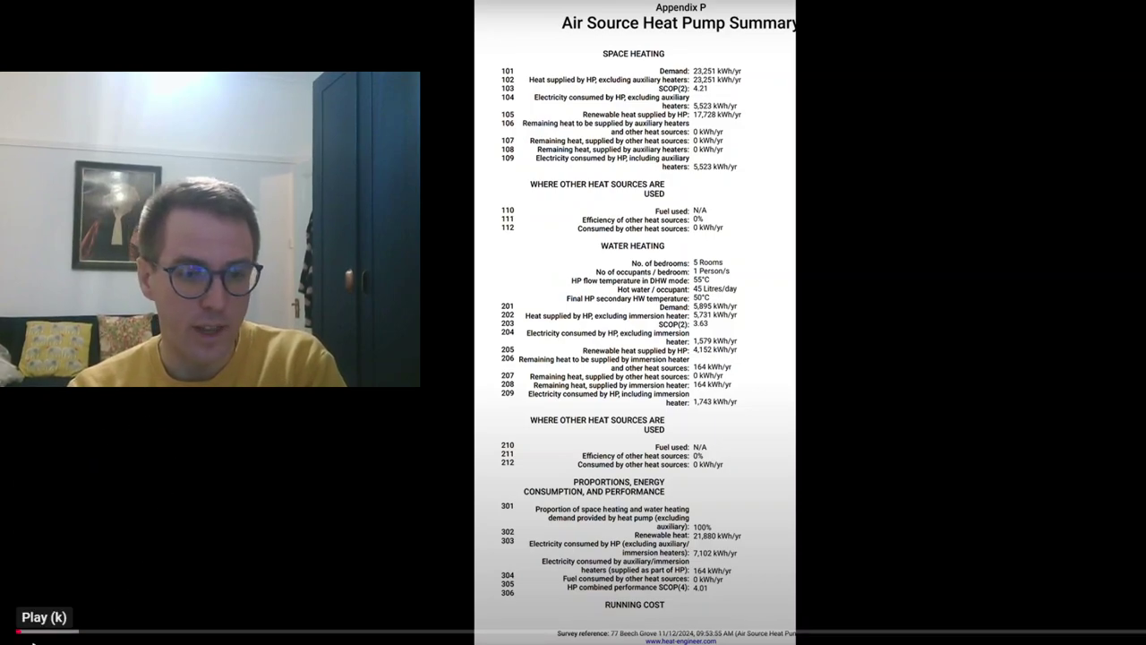
Step: Rewind the heat pump summary video to its start and play it
left_click_drag(20, 632, 456, 509)
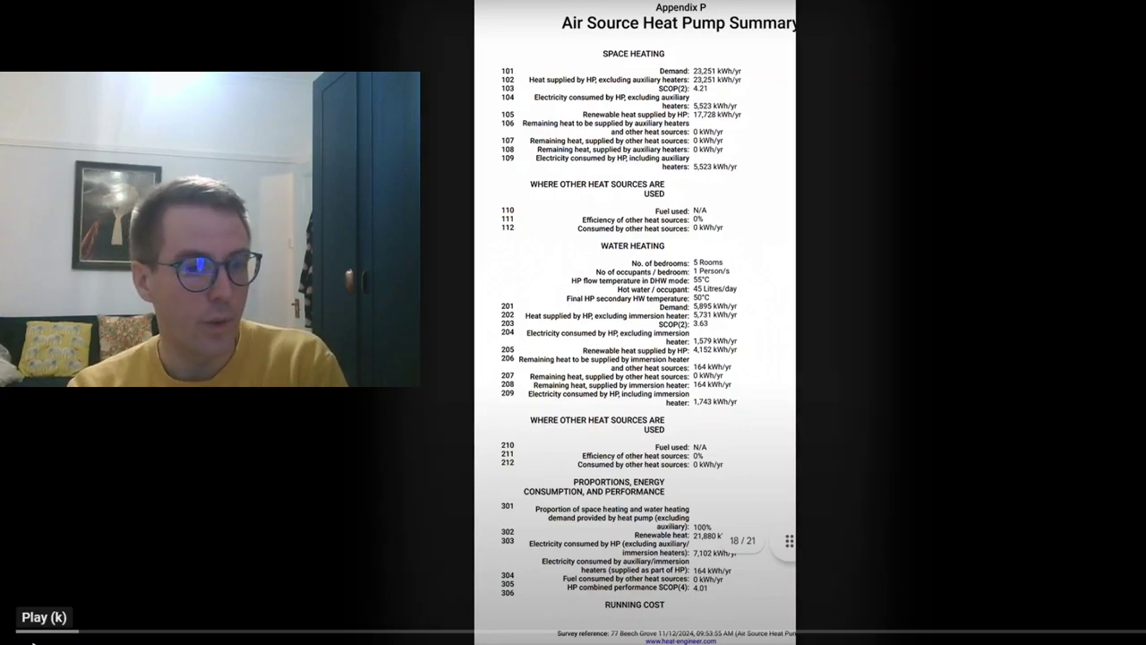
left_click(33, 638)
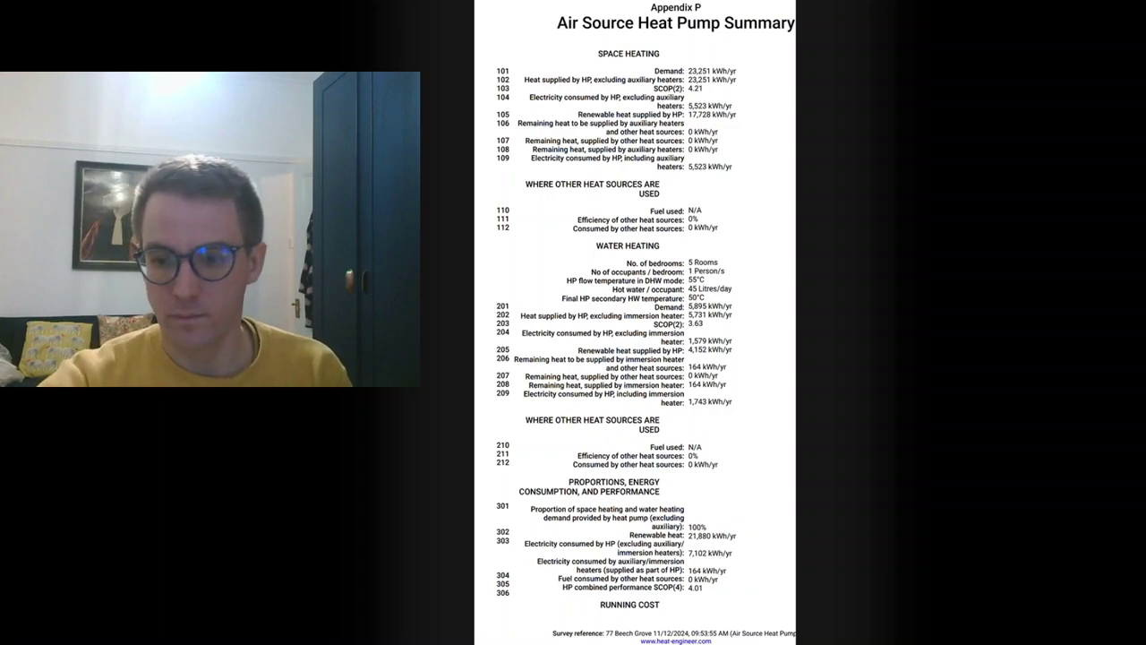
mouse_move(410, 641)
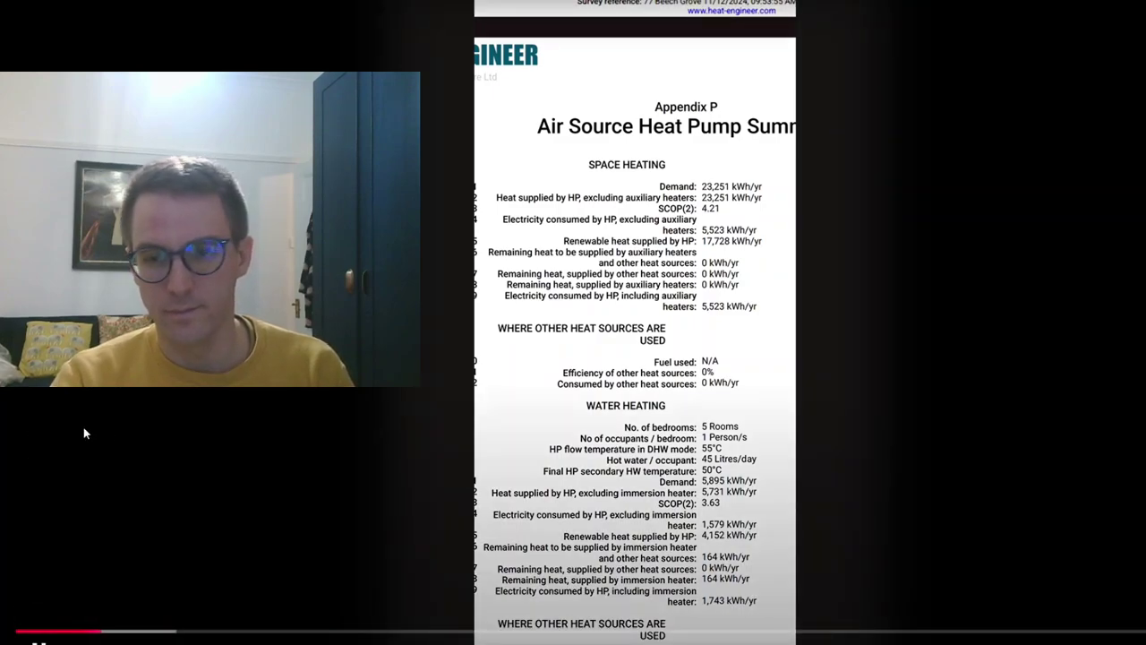
left_click(26, 639)
left_click(28, 641)
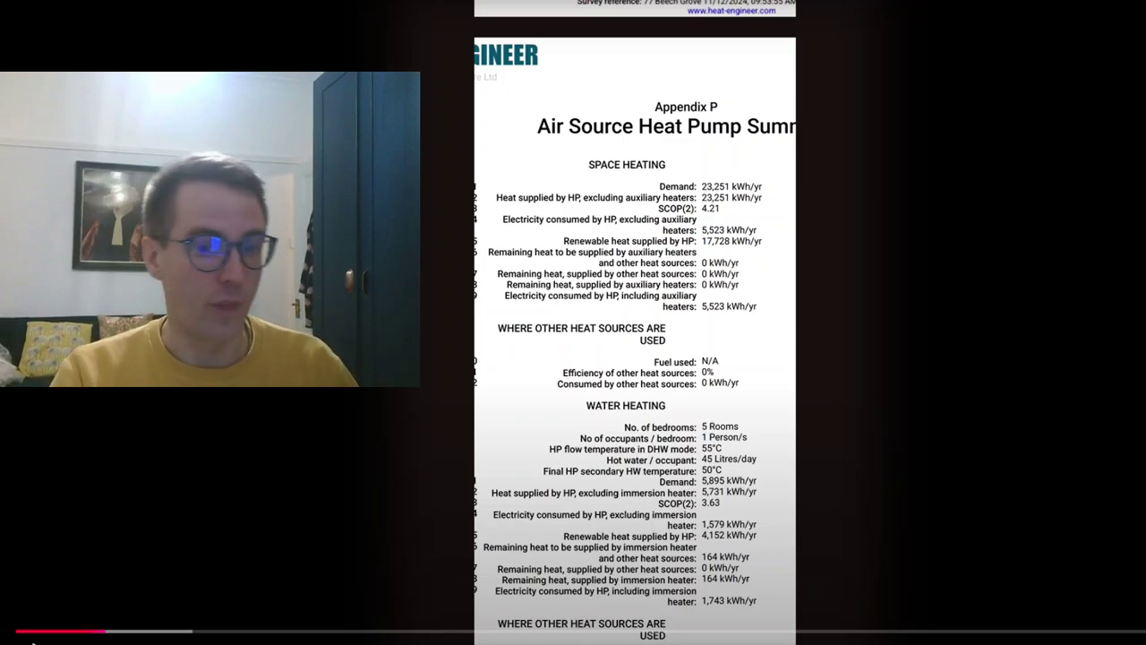
left_click(31, 641)
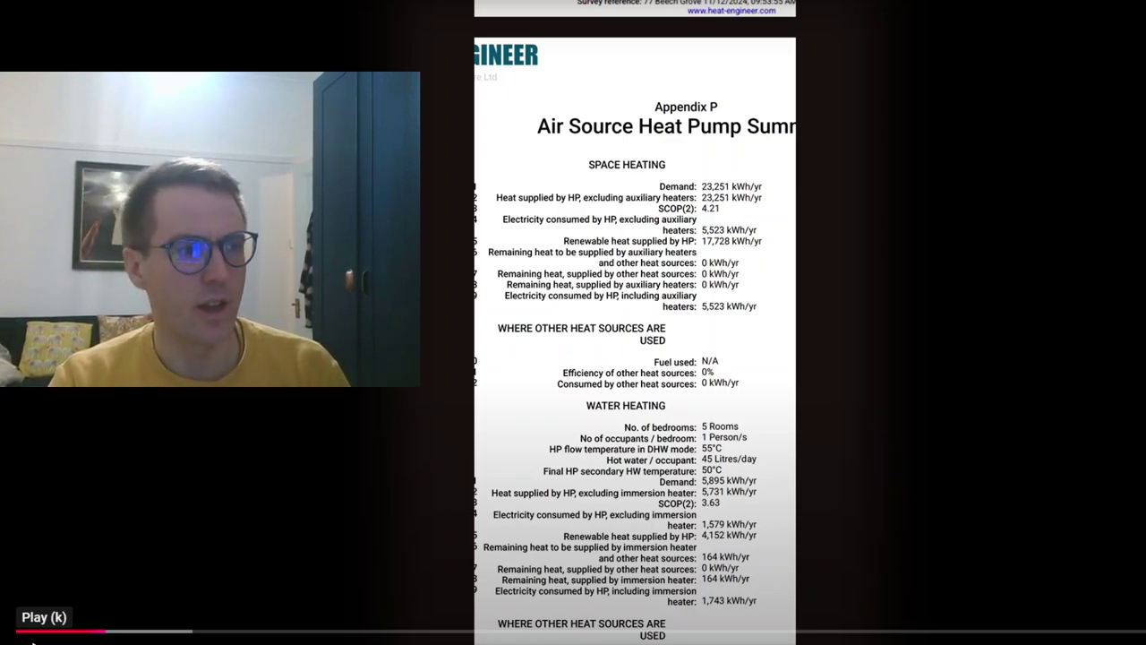
left_click(32, 641)
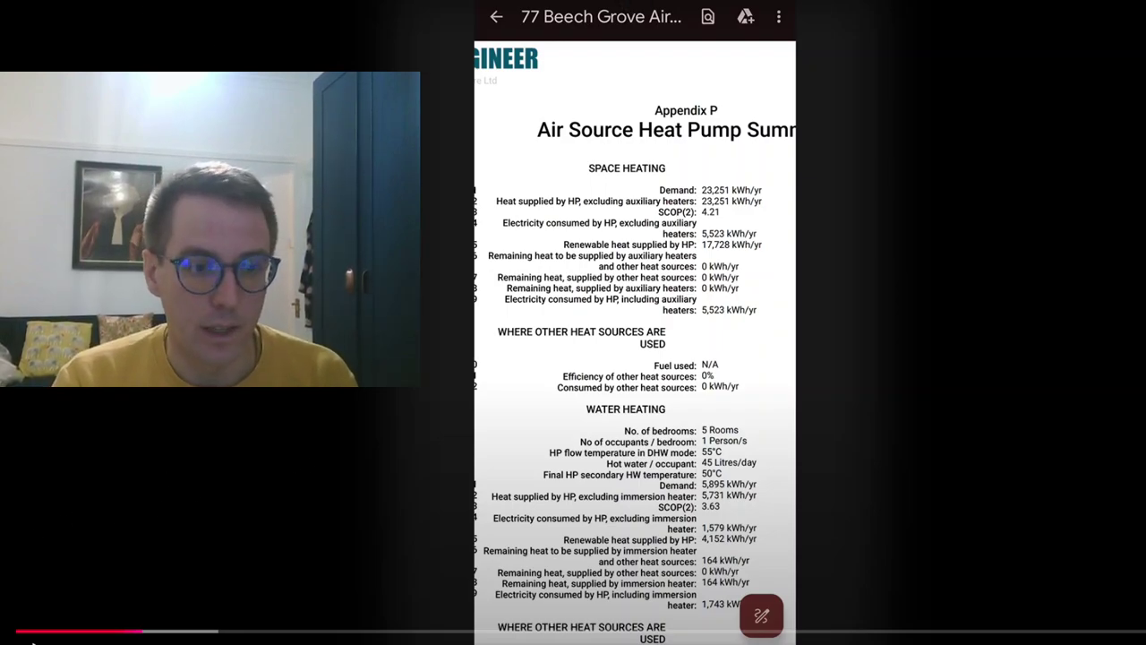
Step: Pause the heat pump summary video briefly, then resume playback
left_click(31, 639)
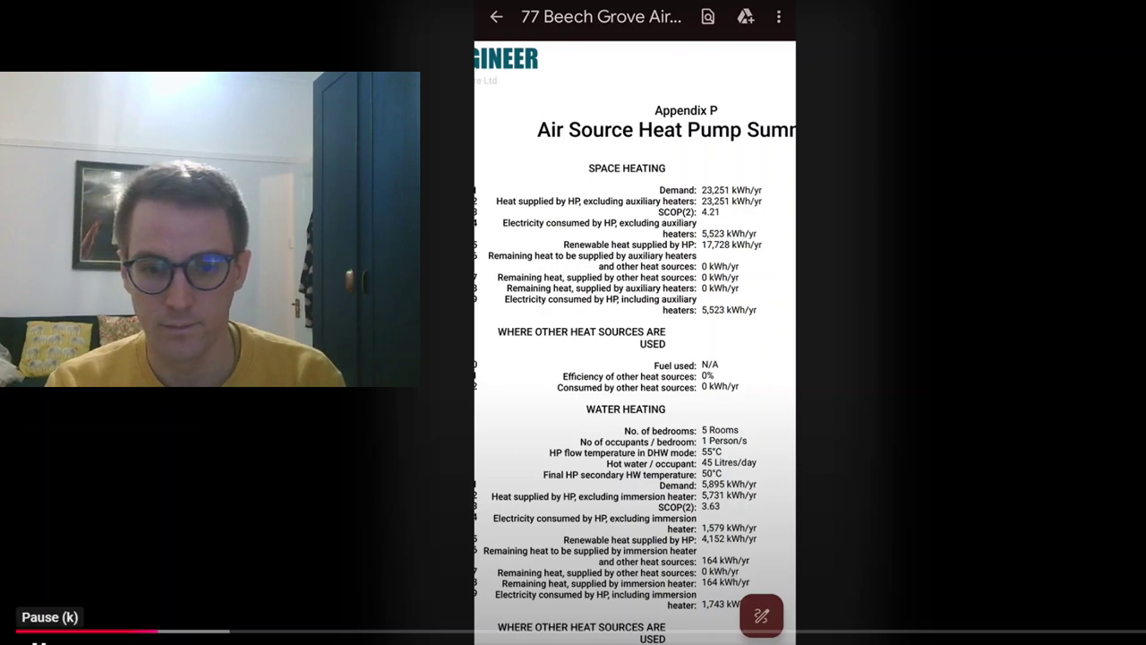
left_click(34, 641)
left_click(34, 641)
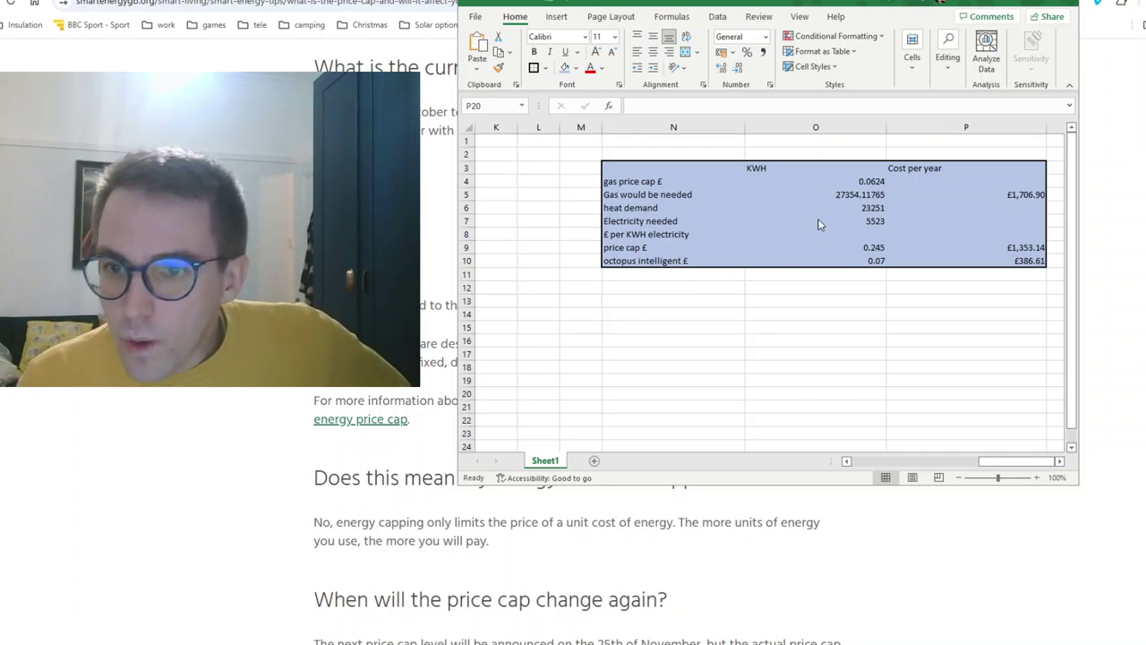
left_click(869, 215)
left_click(874, 210)
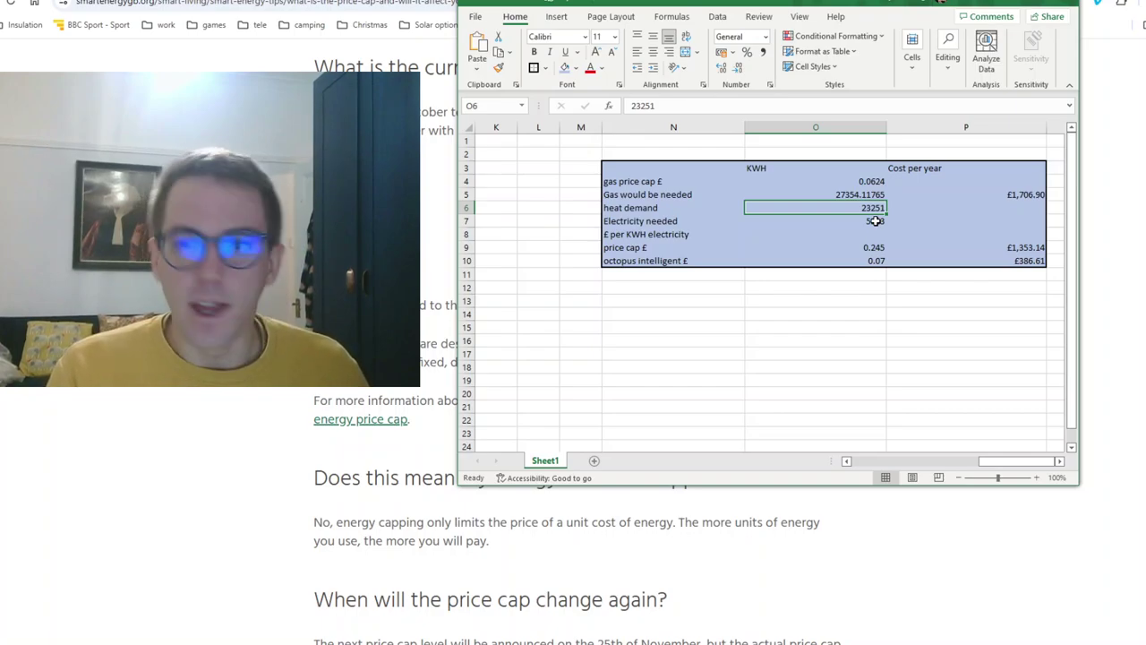
left_click(865, 223)
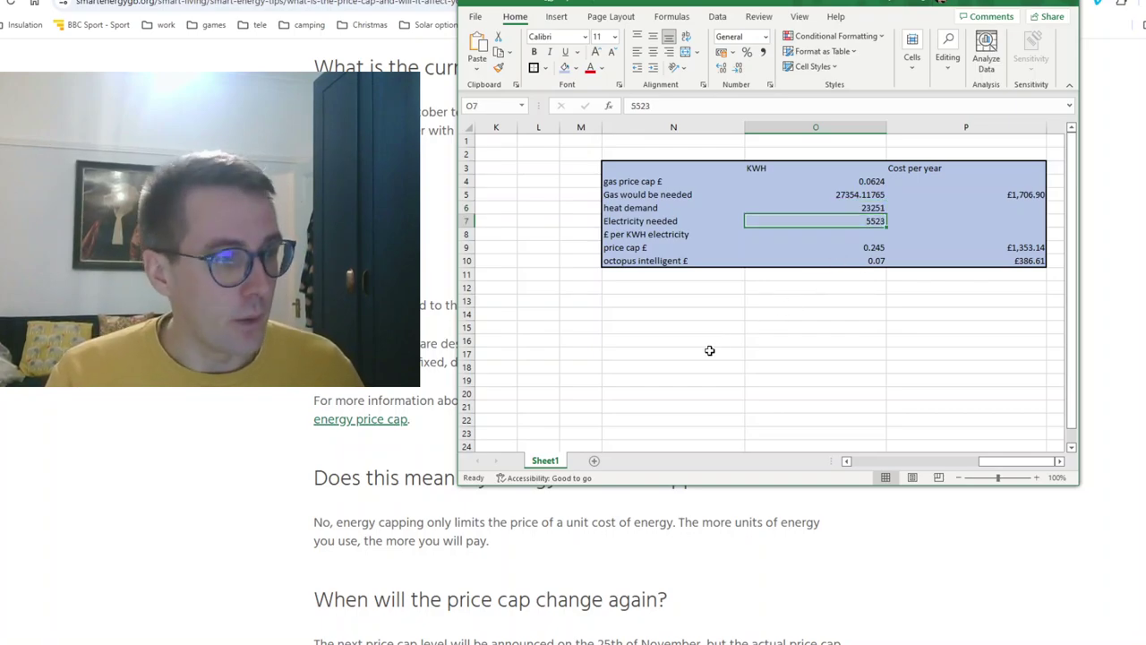
left_click(865, 248)
left_click(873, 218)
left_click(869, 248)
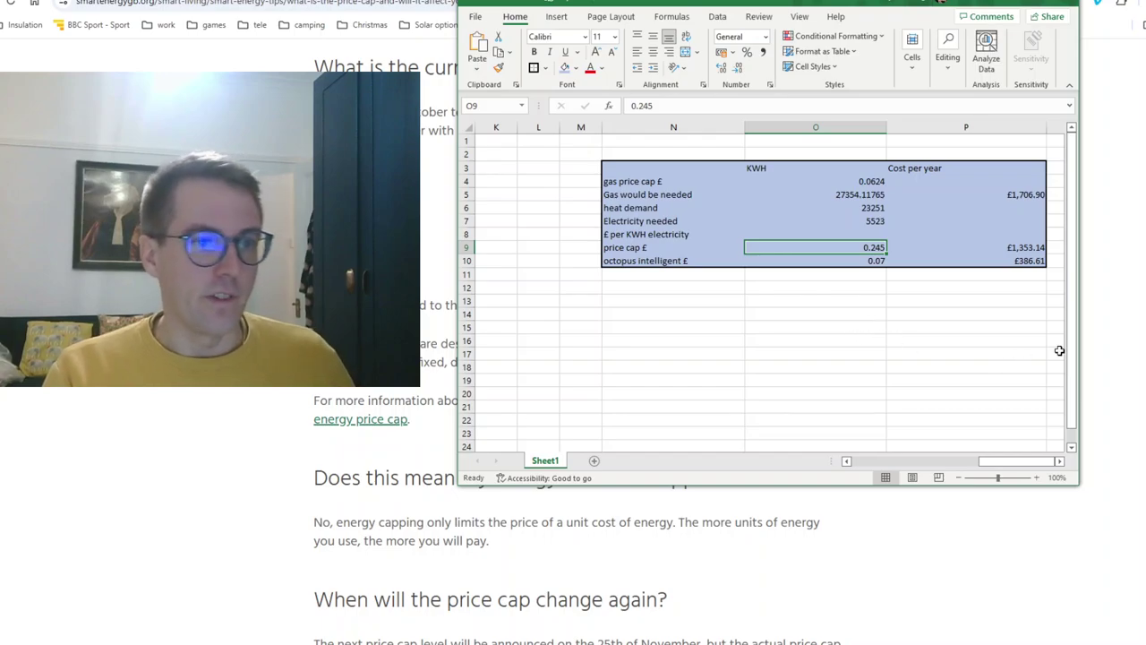
left_click(999, 249)
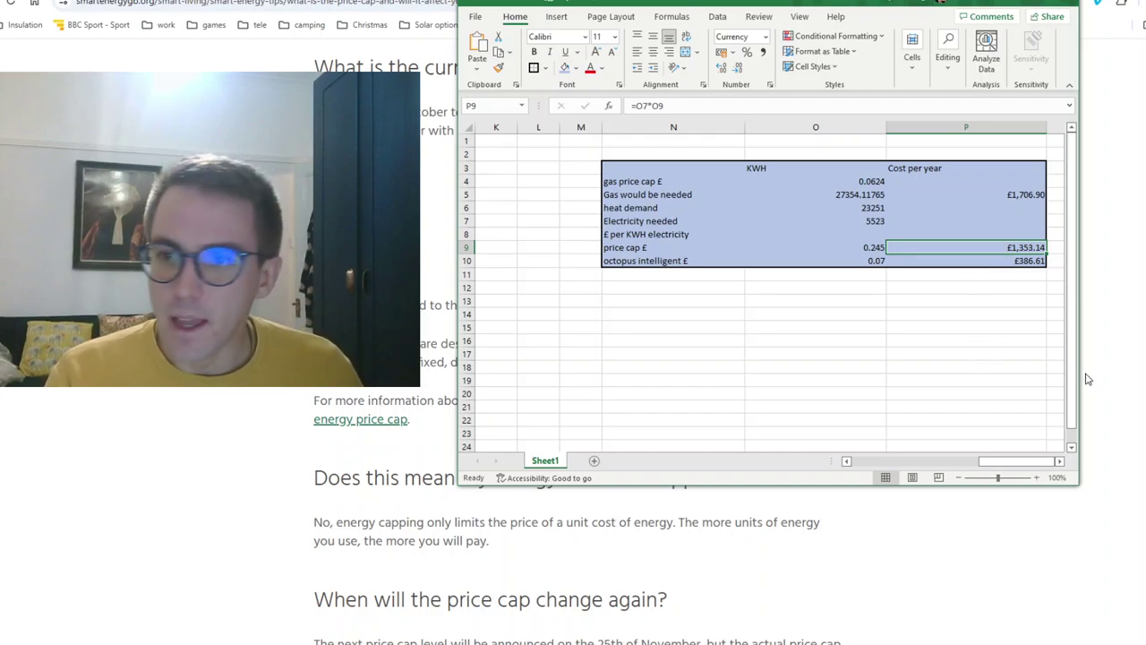
left_click(865, 207)
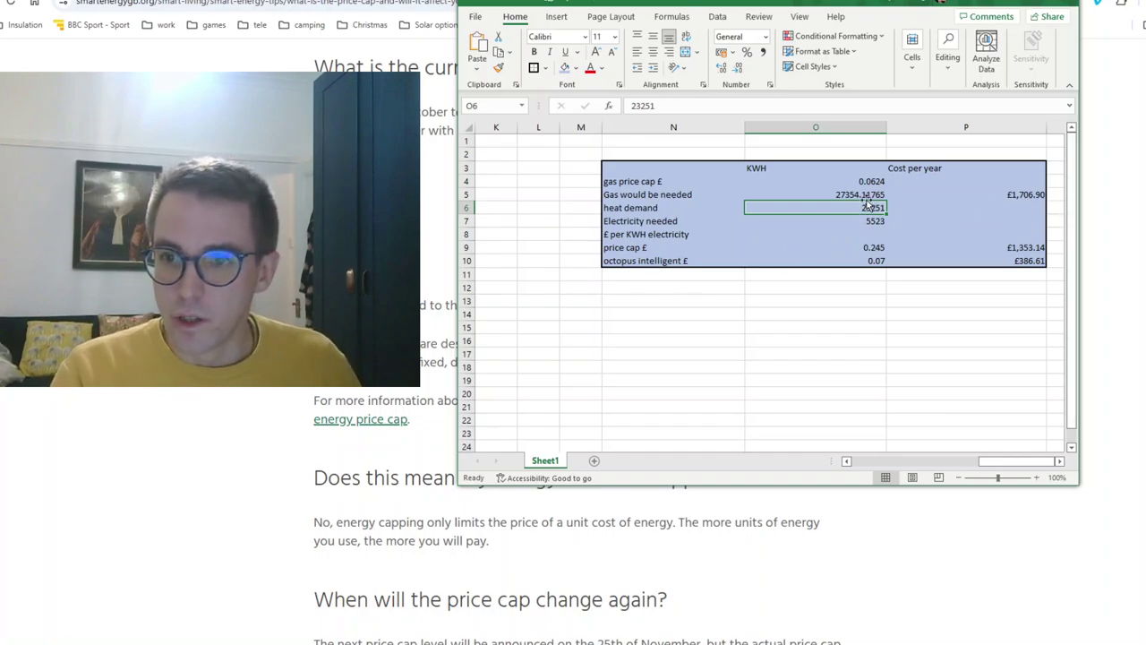
Step: Inspect the gas cost cells: price cap rate O4, gas needed O5, demand O6, cost P5
left_click(842, 193)
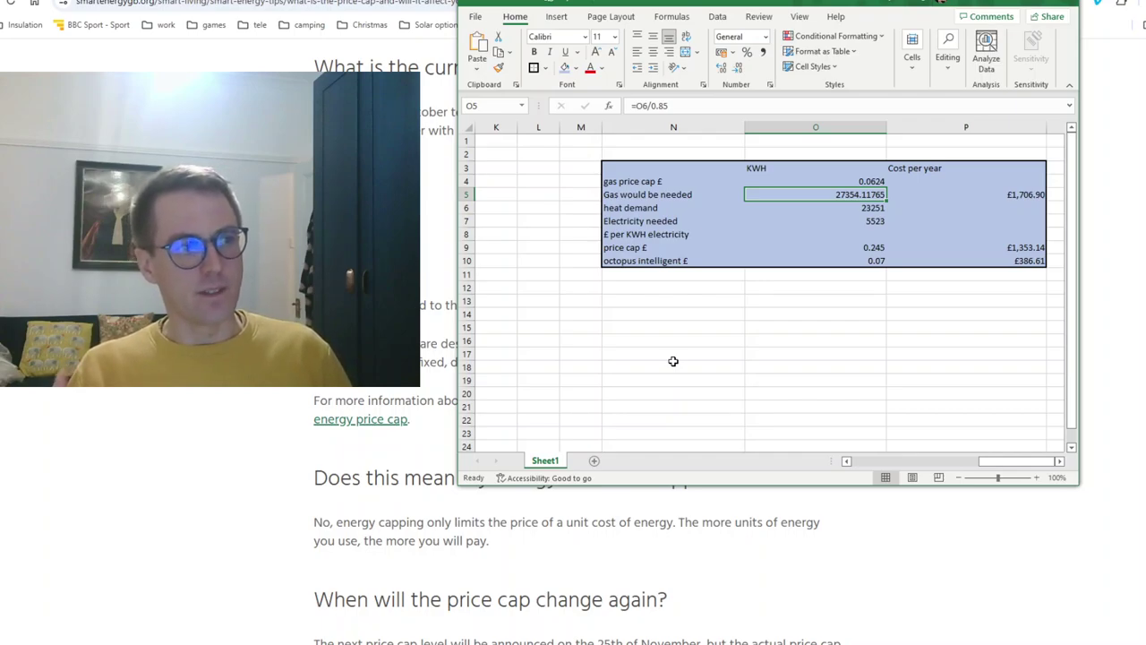
left_click(866, 210)
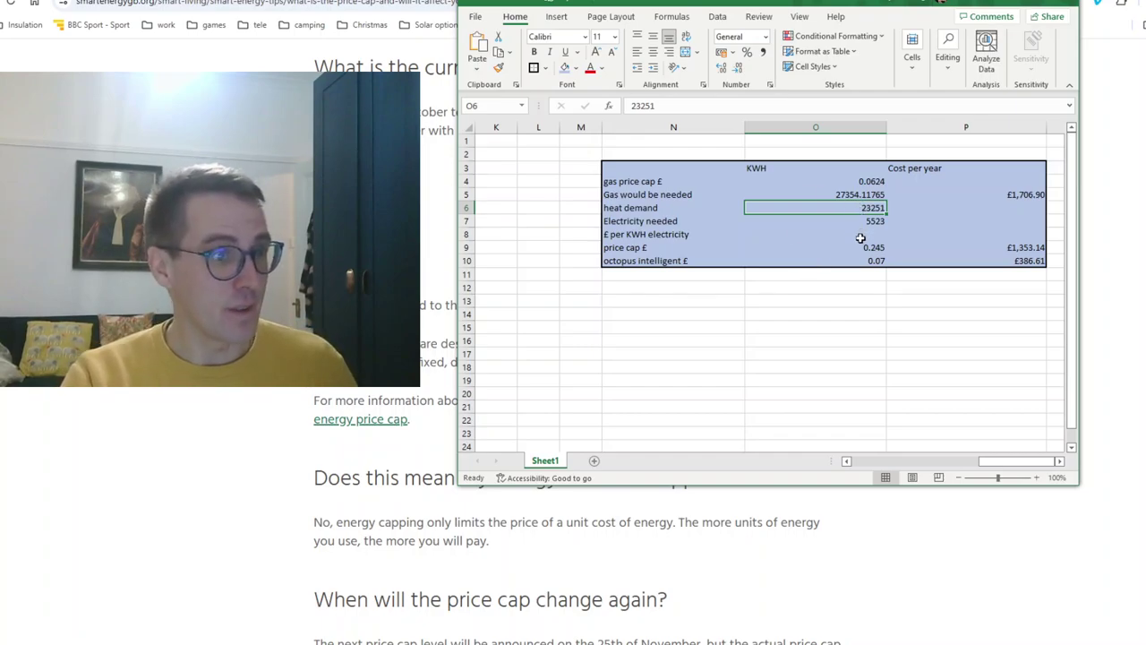
key("shift+Return")
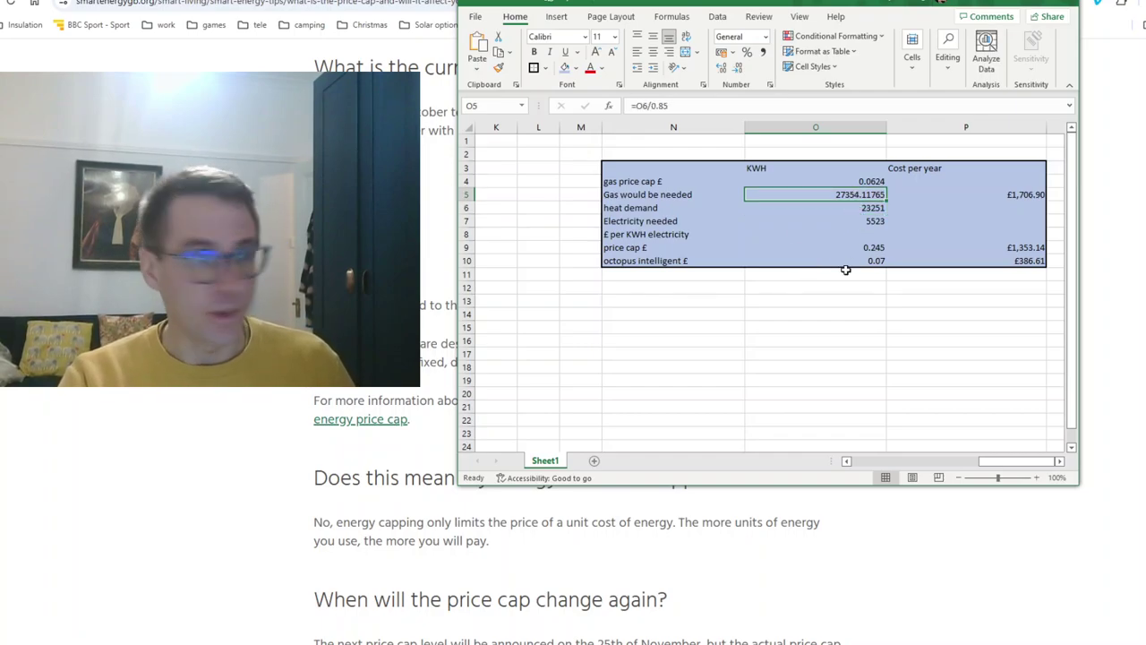
left_click(873, 180)
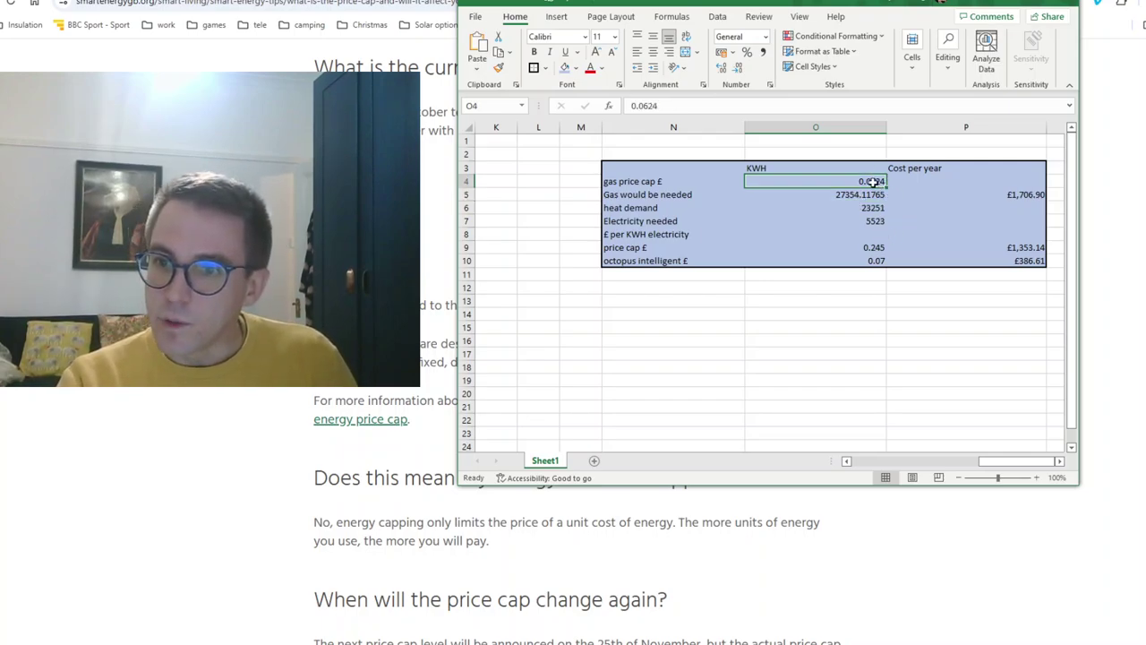
left_click(972, 192)
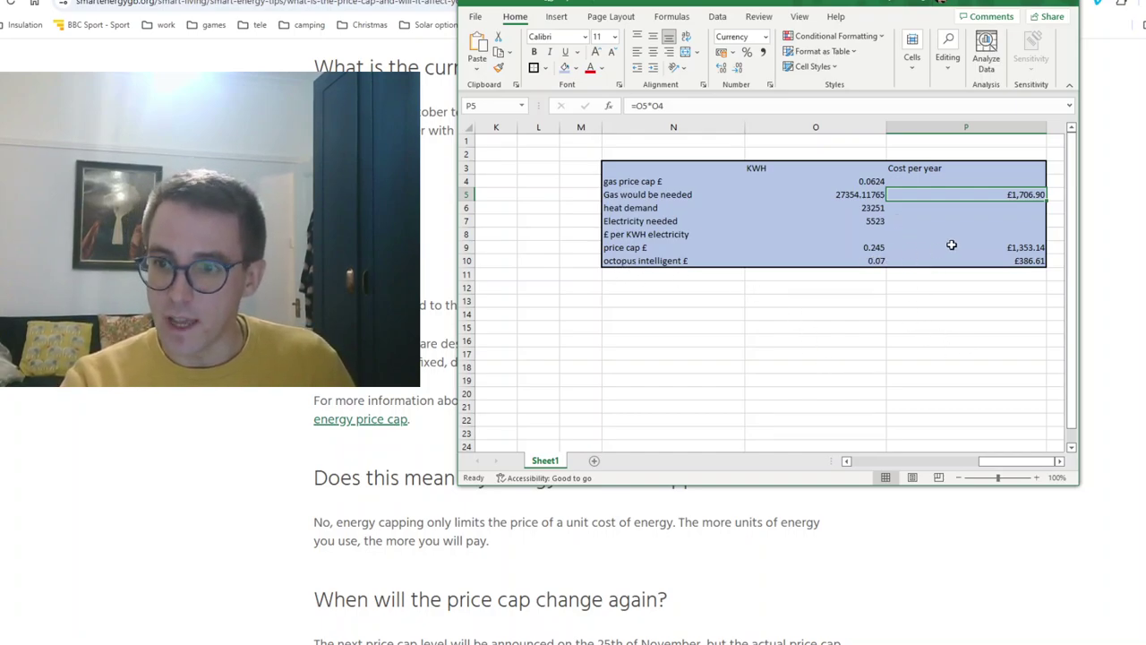
Step: Review the electricity heating costs, ending on the £386.61 off-peak cost formula
left_click_drag(1008, 245, 1041, 270)
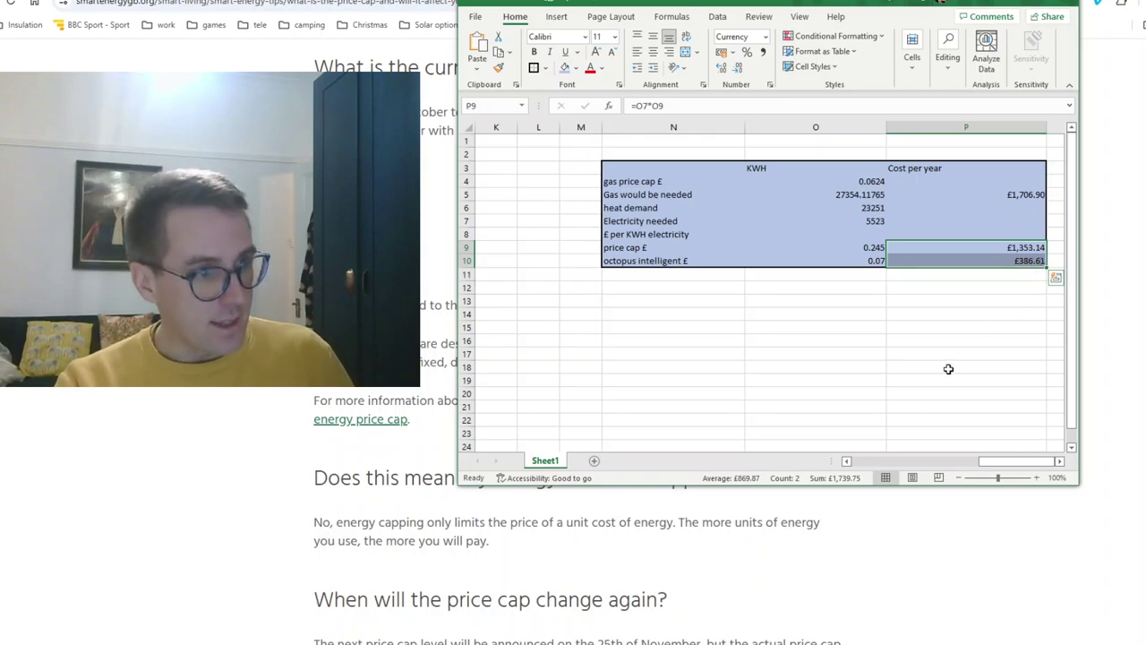
left_click(995, 311)
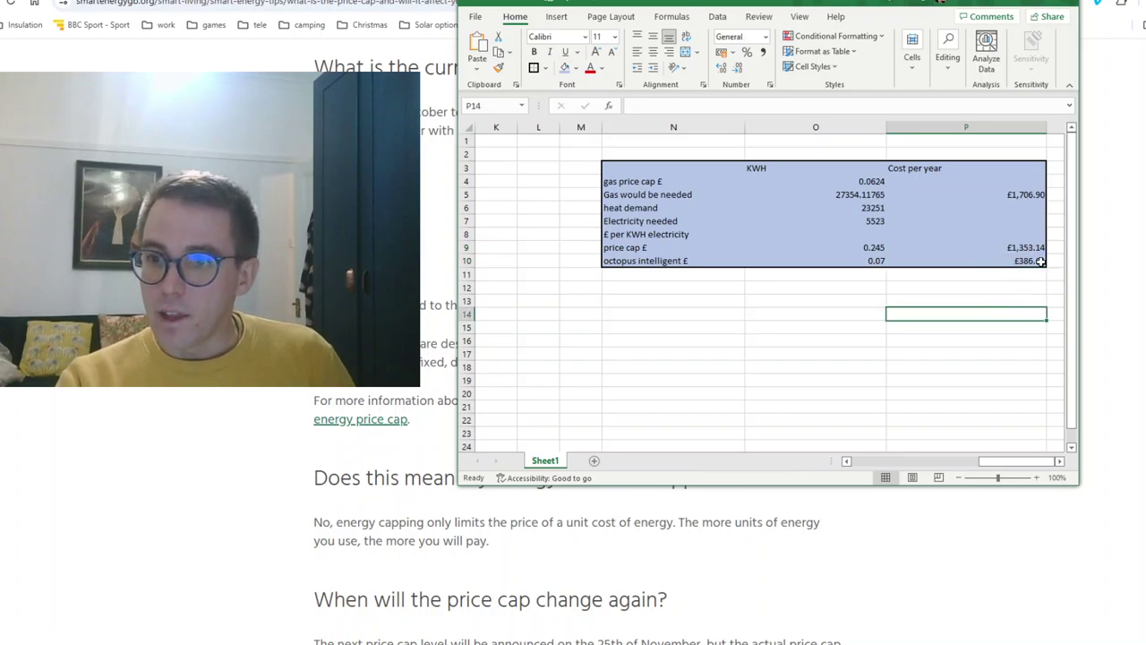
left_click_drag(1040, 260, 1021, 274)
left_click(1018, 262)
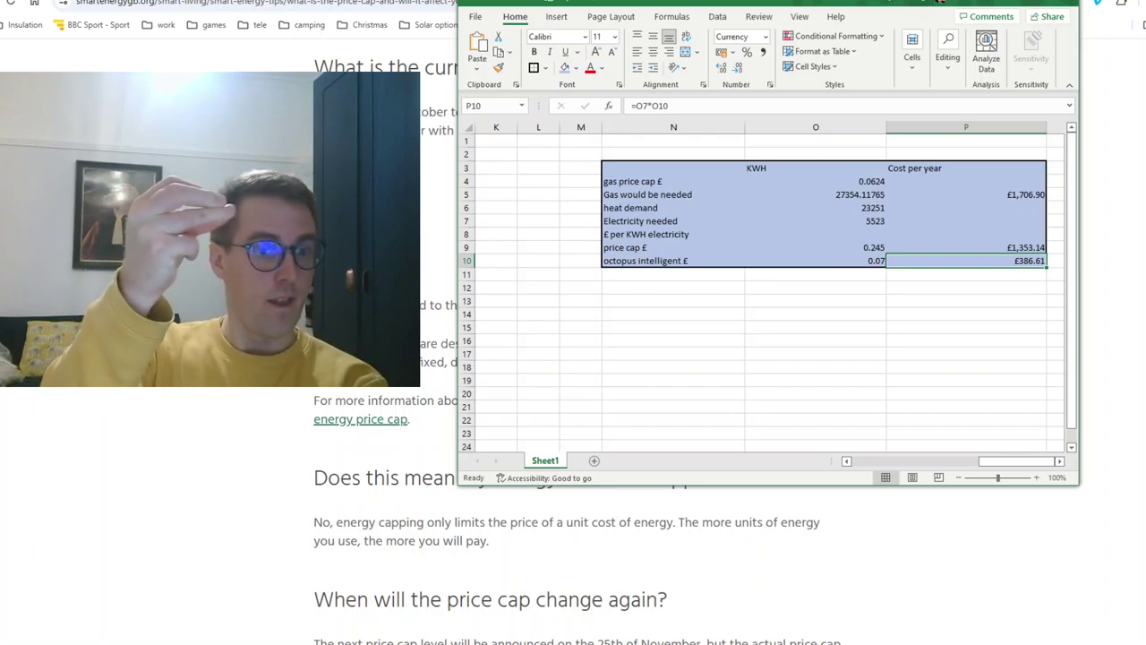
Step: Bring the heat costs workbook back and select the block of hot water figures
key("alt+Tab")
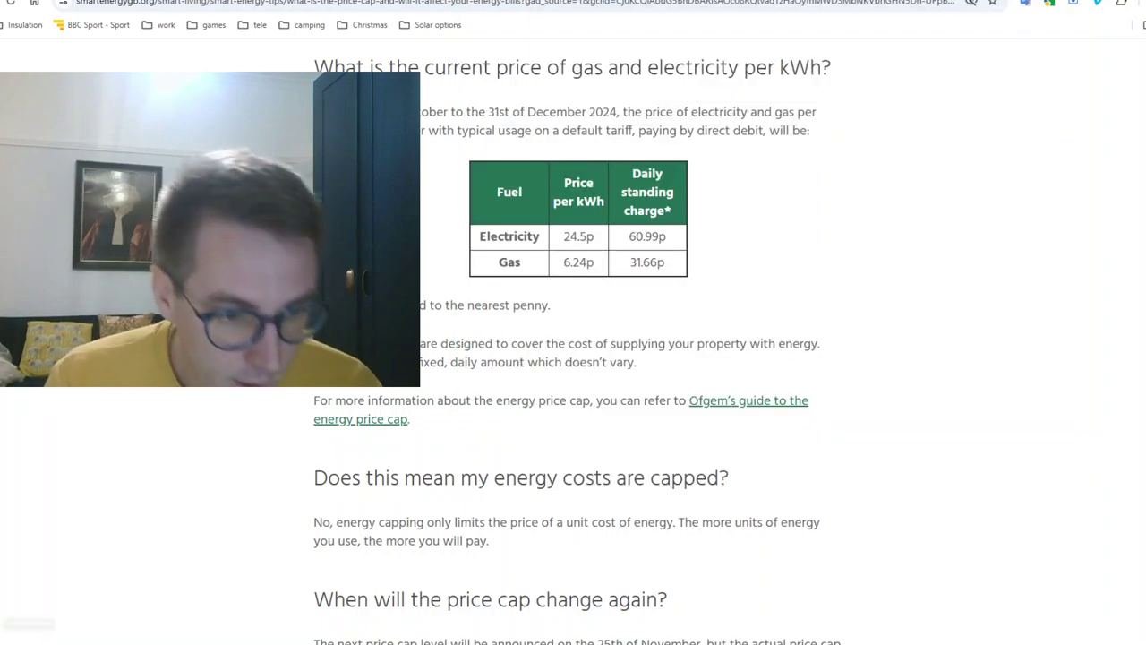
key("alt+Tab")
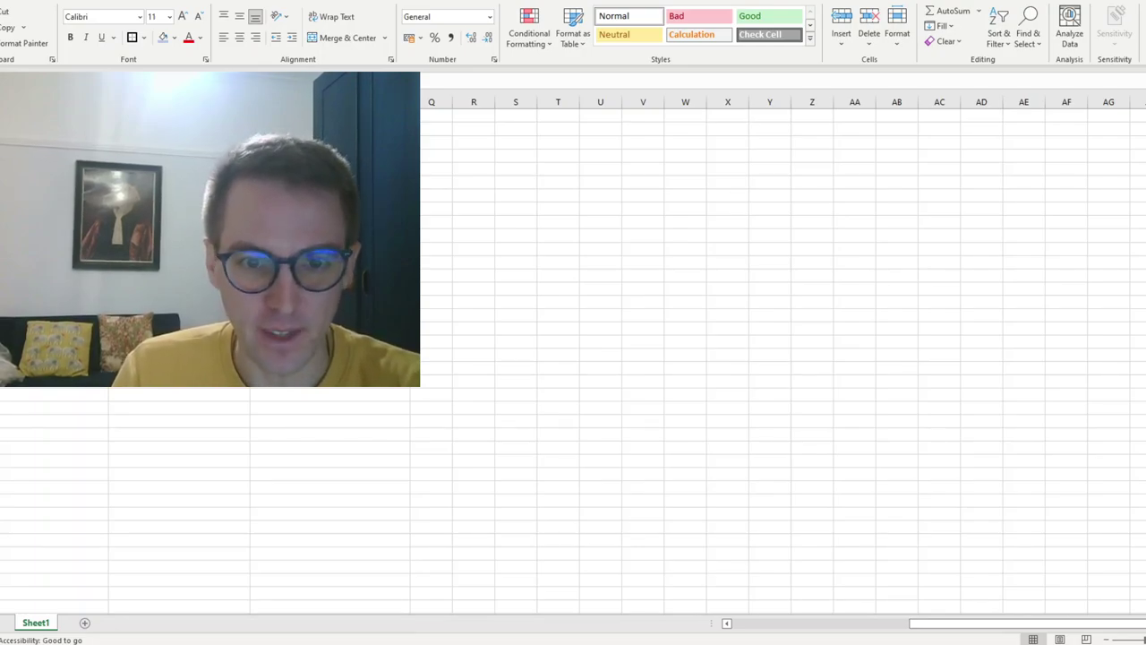
key("ctrl+shift+Down")
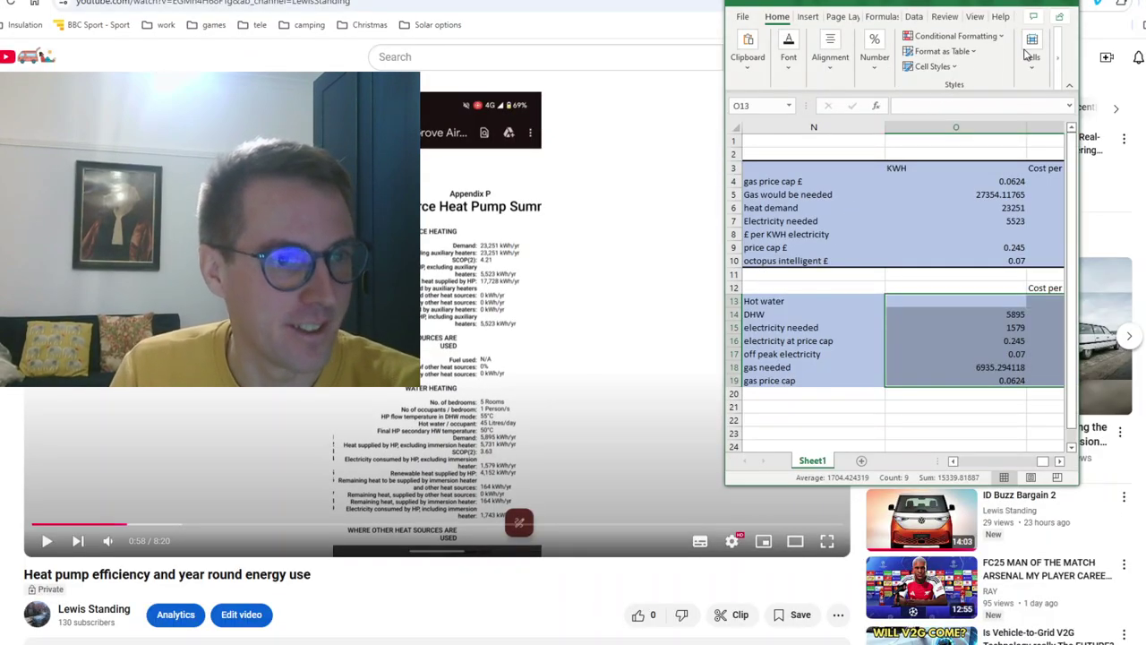
Step: Move and widen the Excel window to show column P, then inspect the hot water cost formulas
left_click_drag(910, 1, 785, 18)
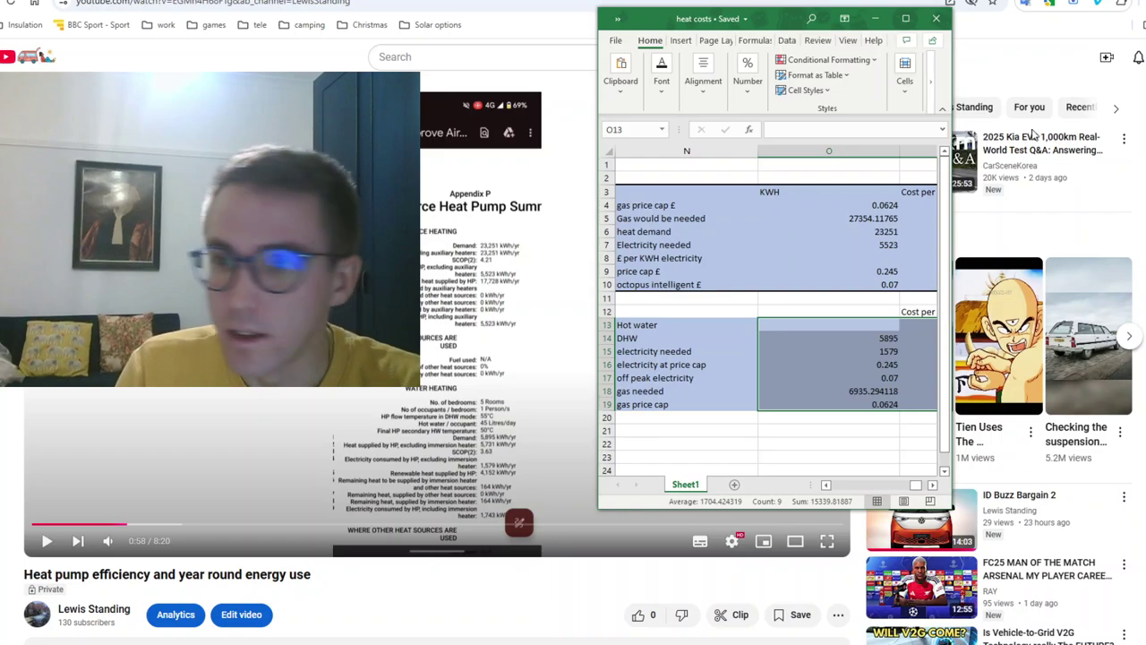
left_click_drag(950, 83, 1145, 83)
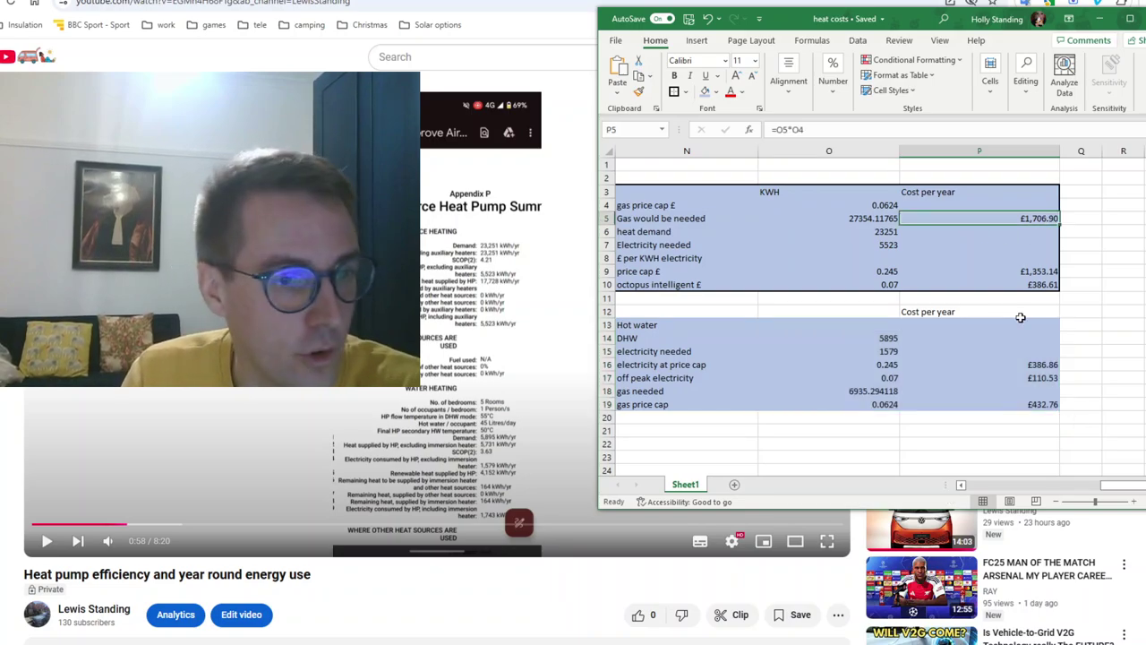
left_click(1037, 404)
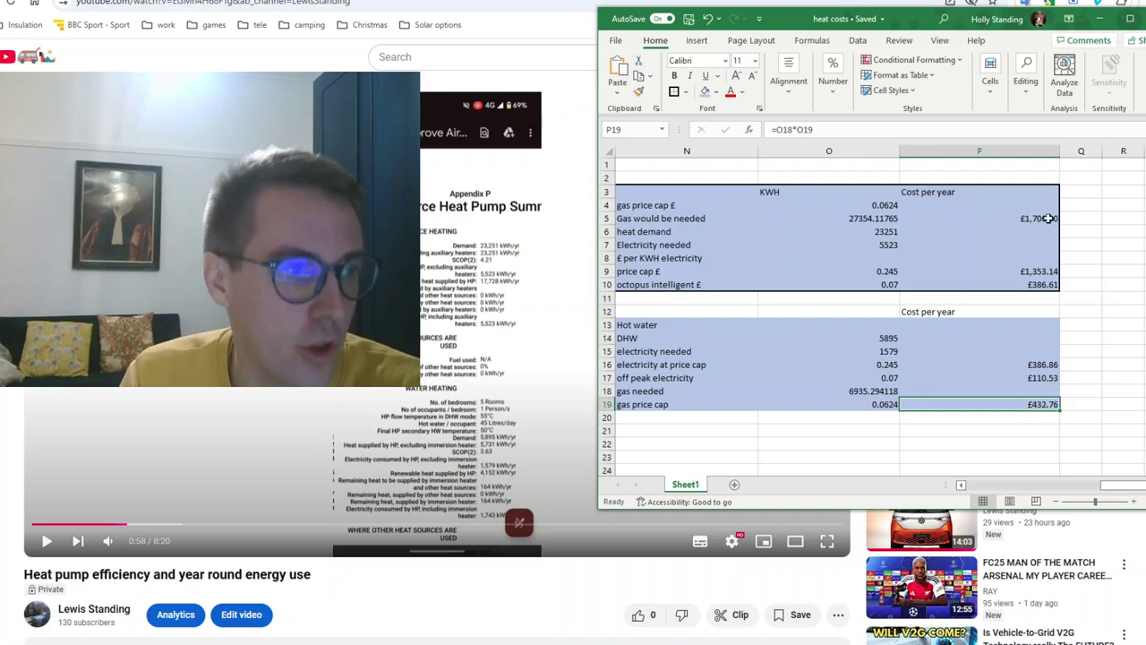
left_click(1028, 270)
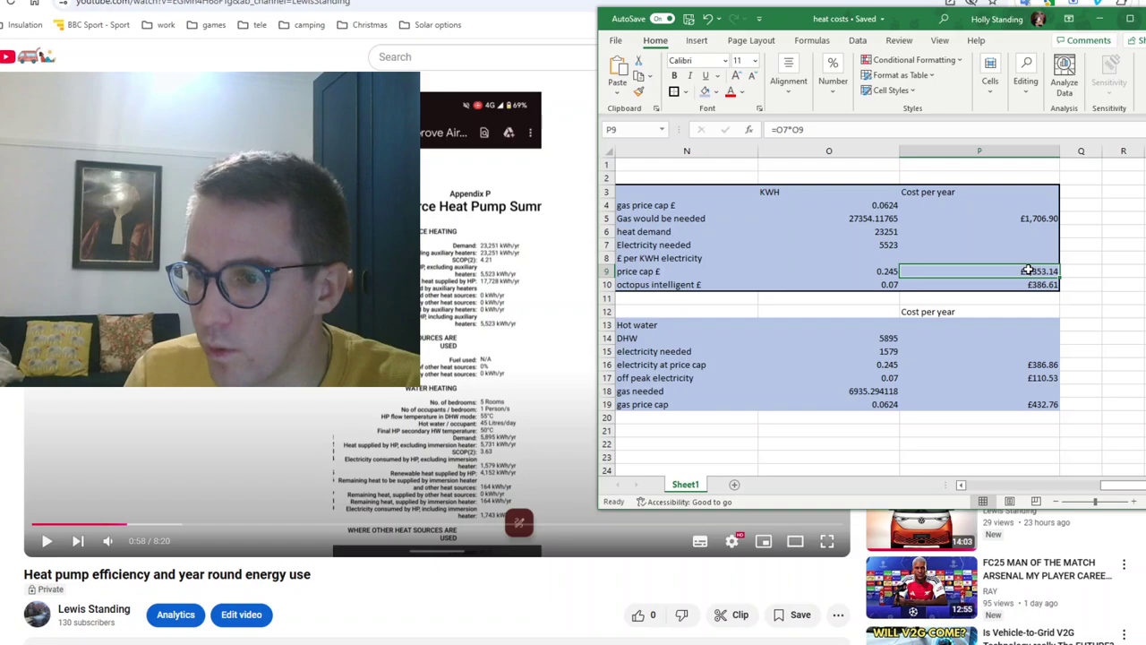
left_click(1051, 378)
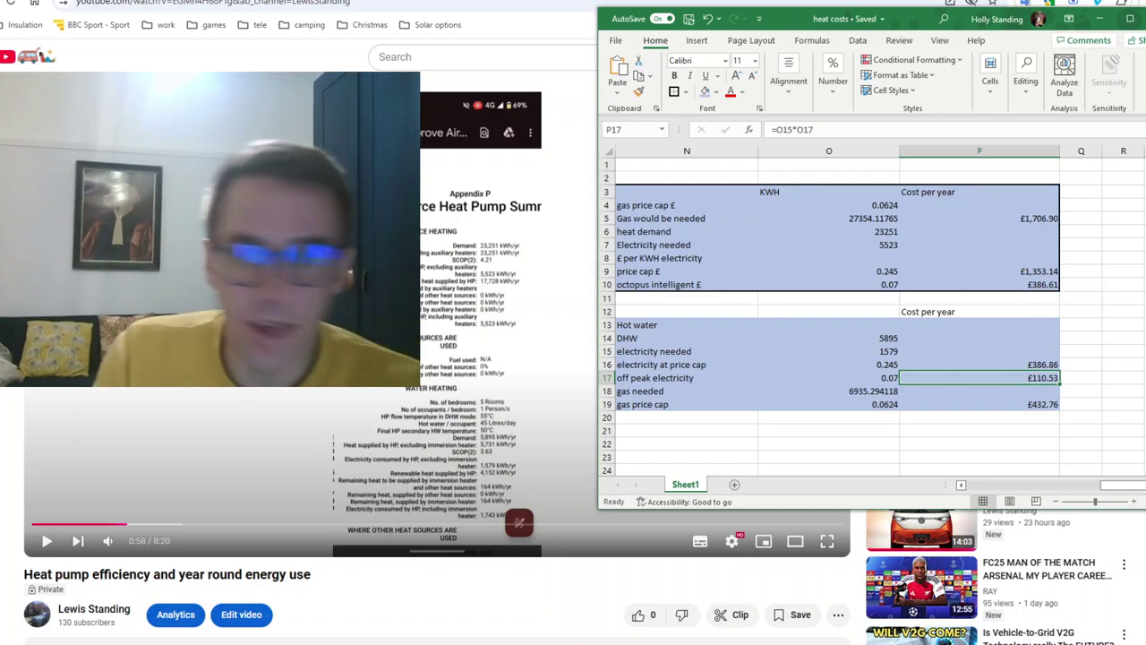
left_click(1036, 283, "ctrl")
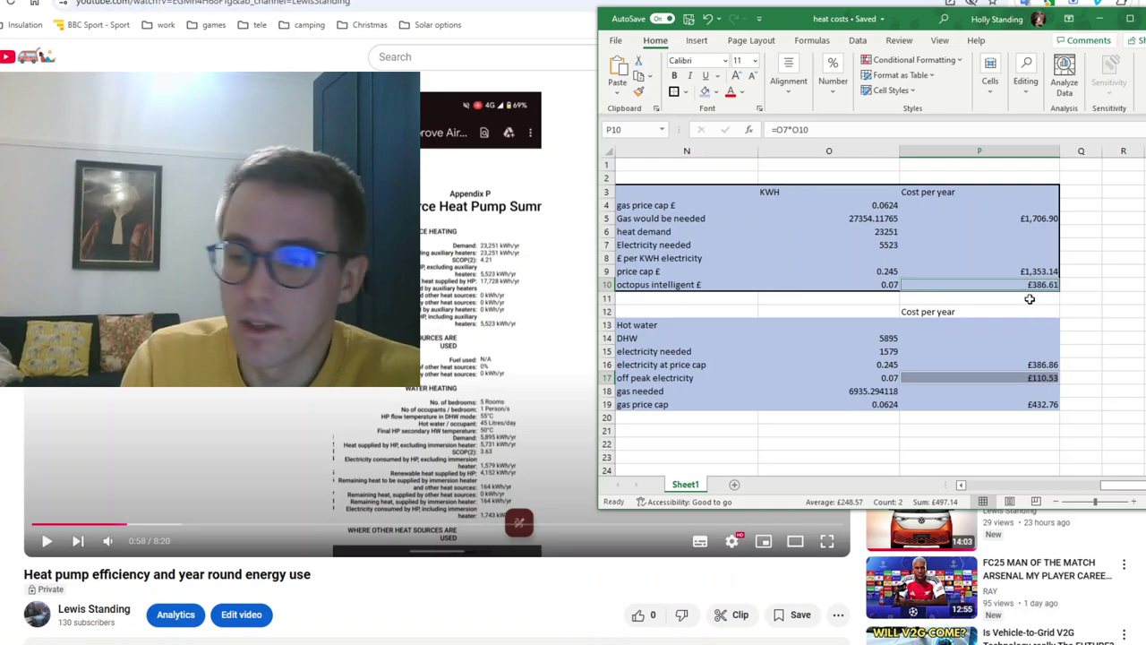
left_click(1048, 378)
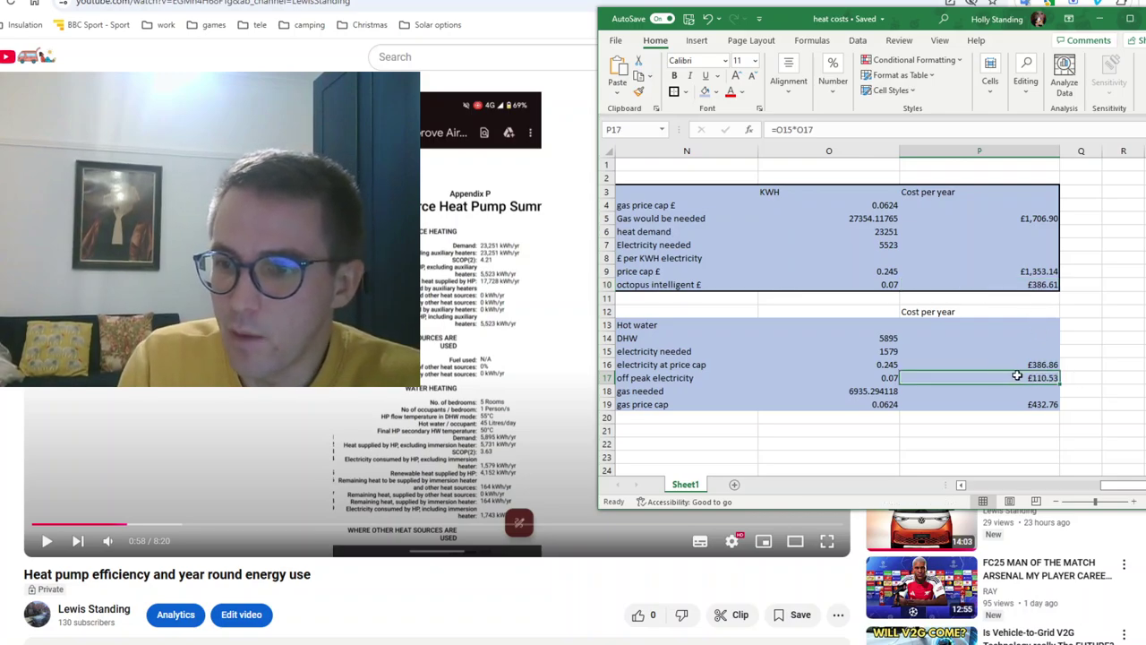
Step: Check the hot water electricity and 5895 DHW values, then select empty cell P14
left_click(885, 350)
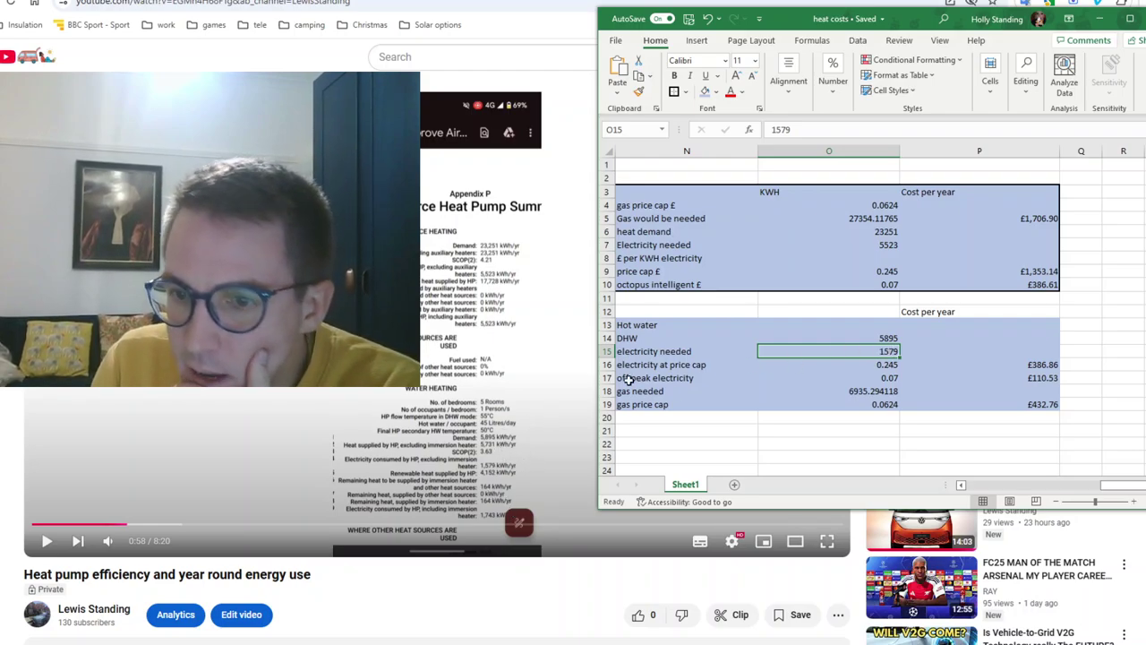
left_click(866, 337)
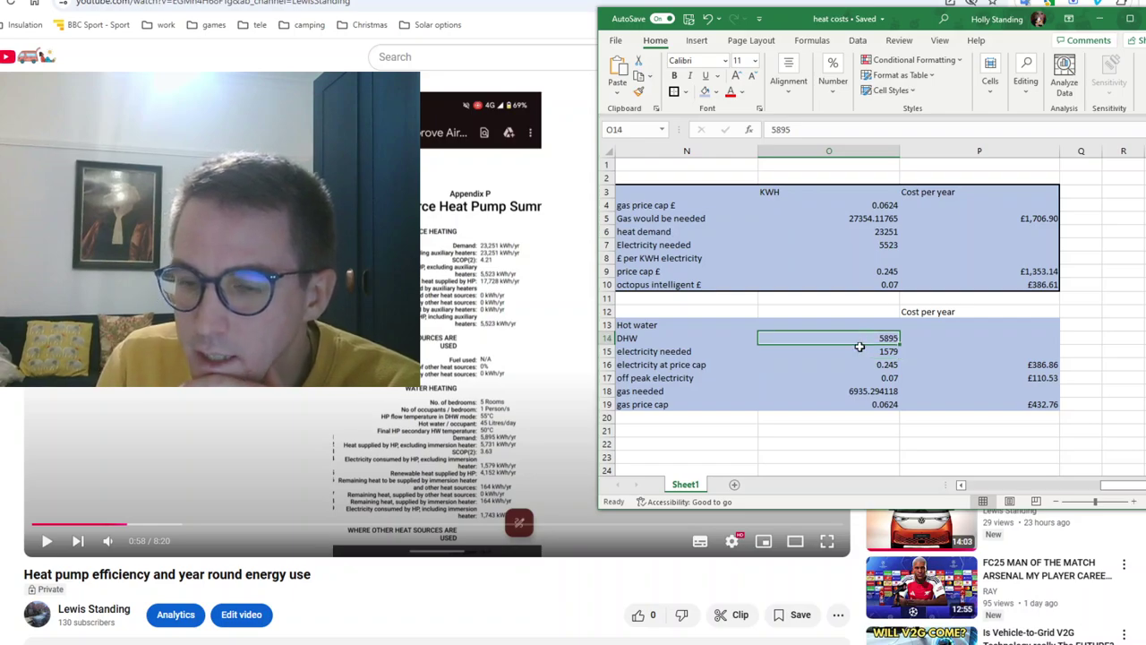
left_click(948, 339)
Step: Enter =O14/365 in P14 to calculate the daily hot water demand
type("=")
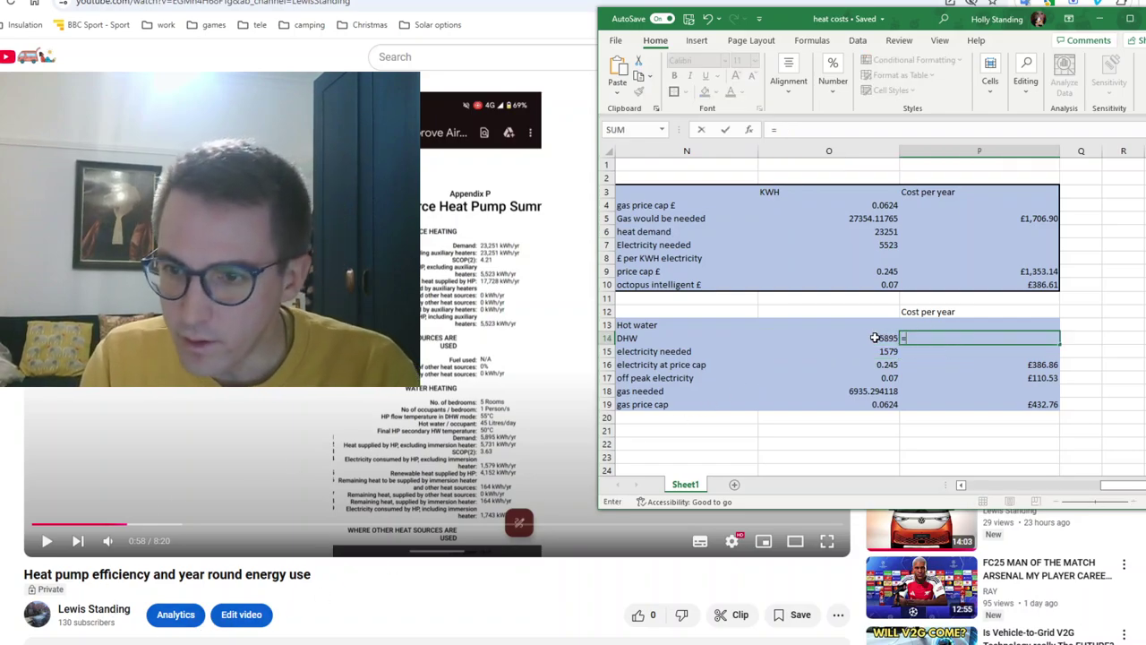
left_click(873, 337)
type("/")
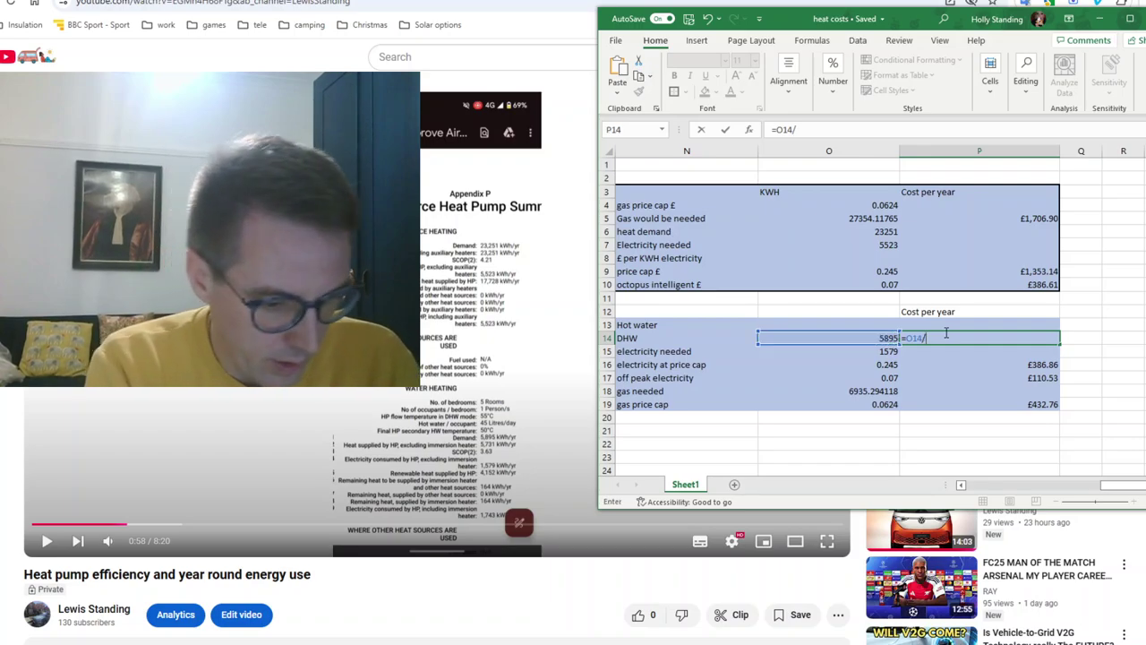
type("365")
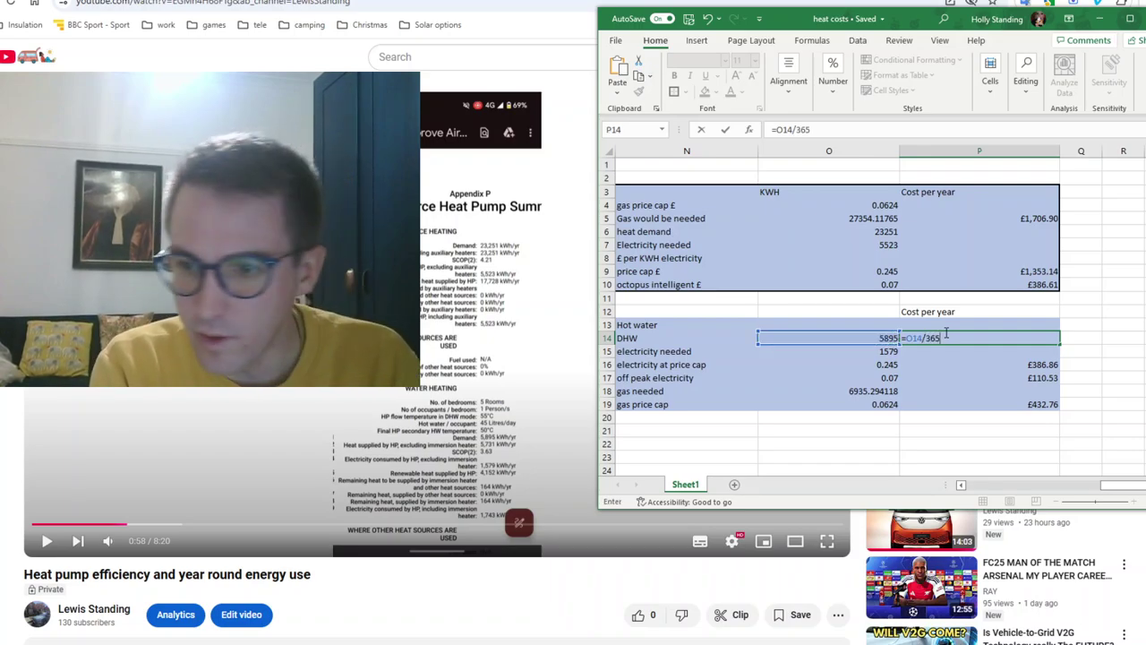
key("Return")
left_click(1005, 338)
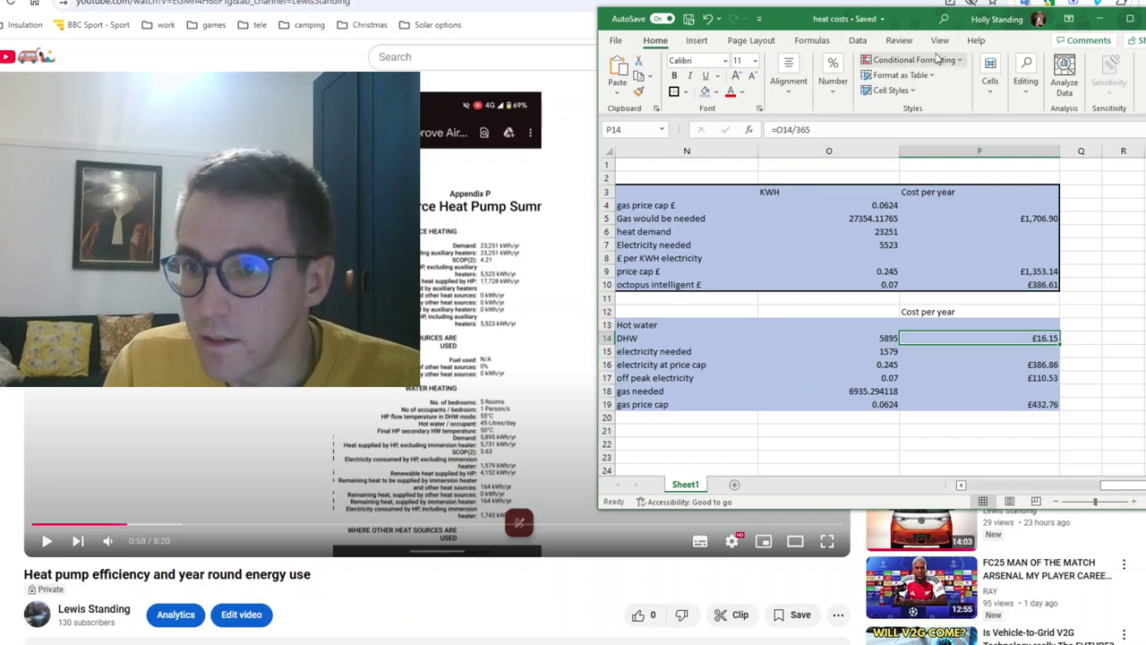
Step: Format P14 as a plain Number instead of currency, showing 16.15
left_click(836, 88)
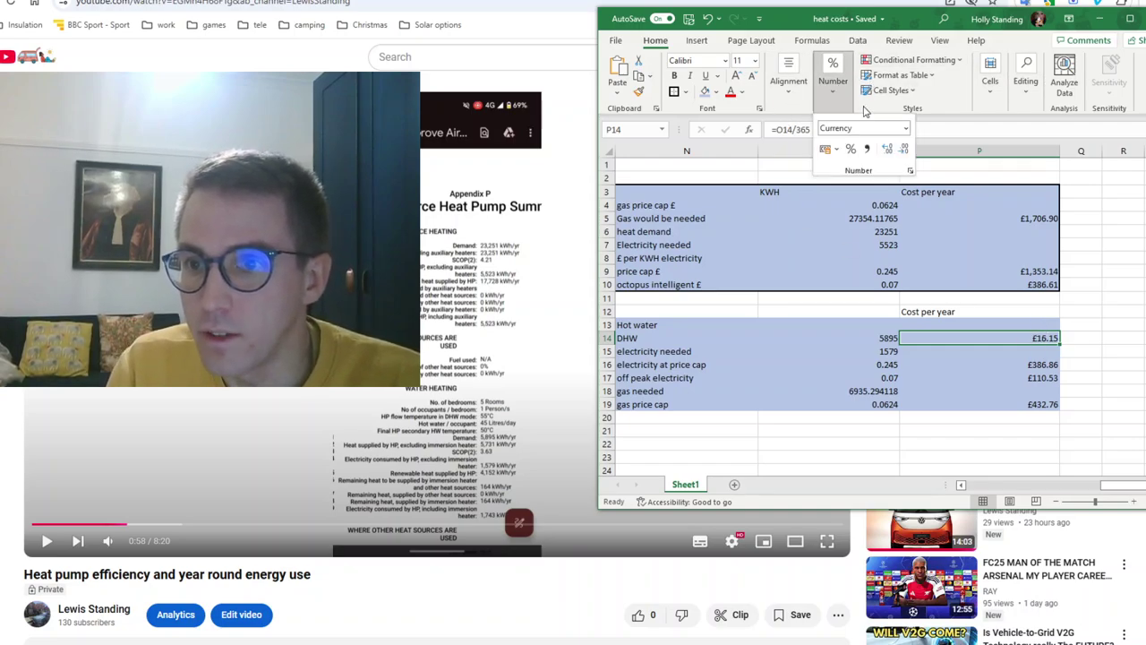
left_click(855, 128)
left_click(904, 130)
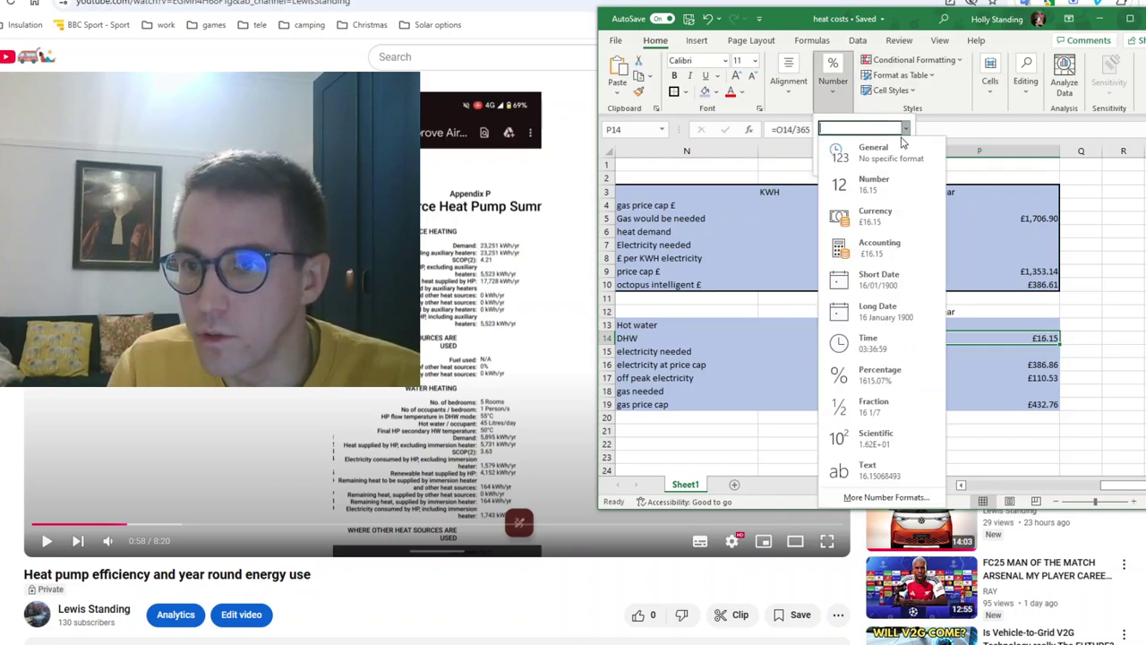
left_click(889, 185)
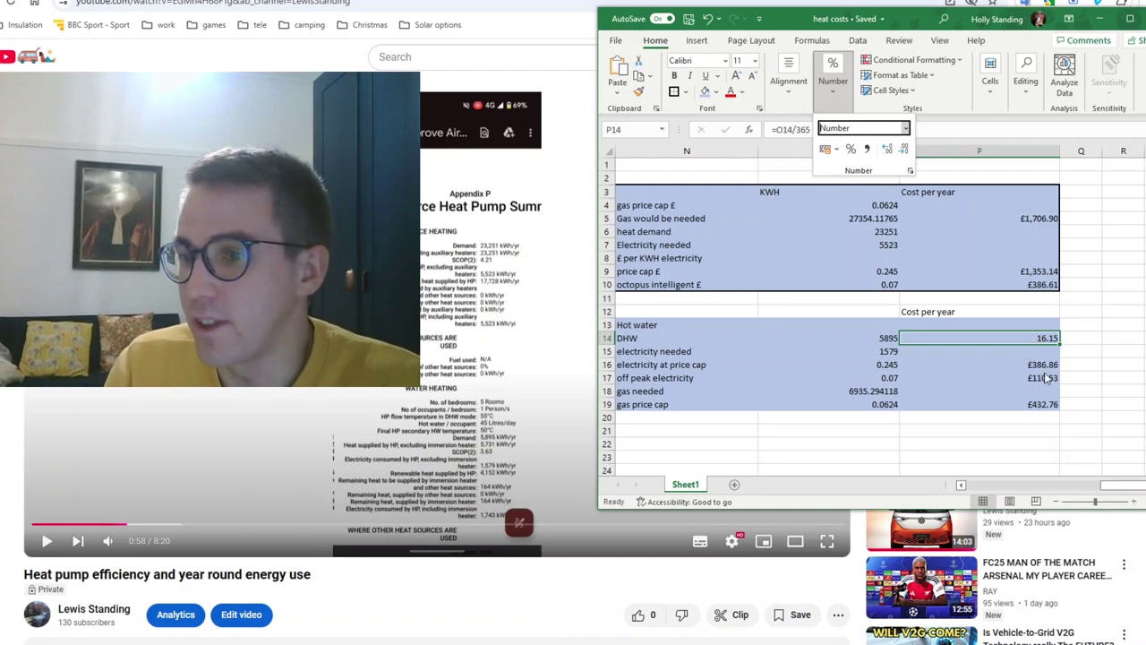
left_click(1039, 363)
Step: Review the hot water and heating cost figures, including £1,353.14 and £386.61, in column P
left_click_drag(1027, 359, 1062, 410)
left_click(1082, 375)
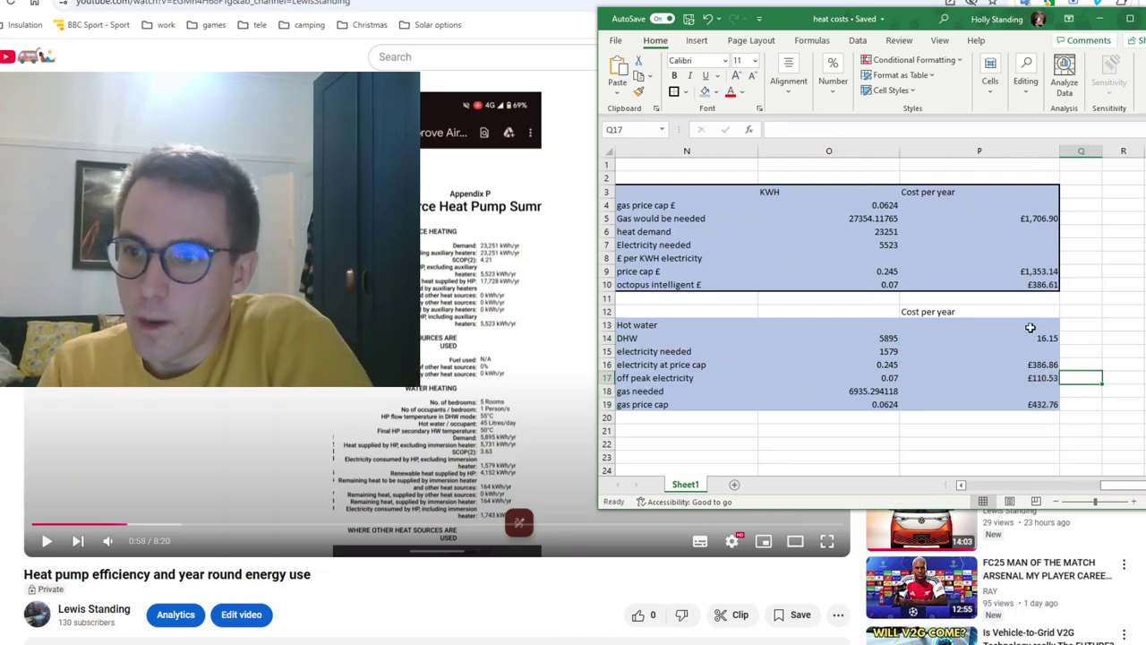
left_click_drag(1041, 271, 1046, 285)
left_click(1117, 312)
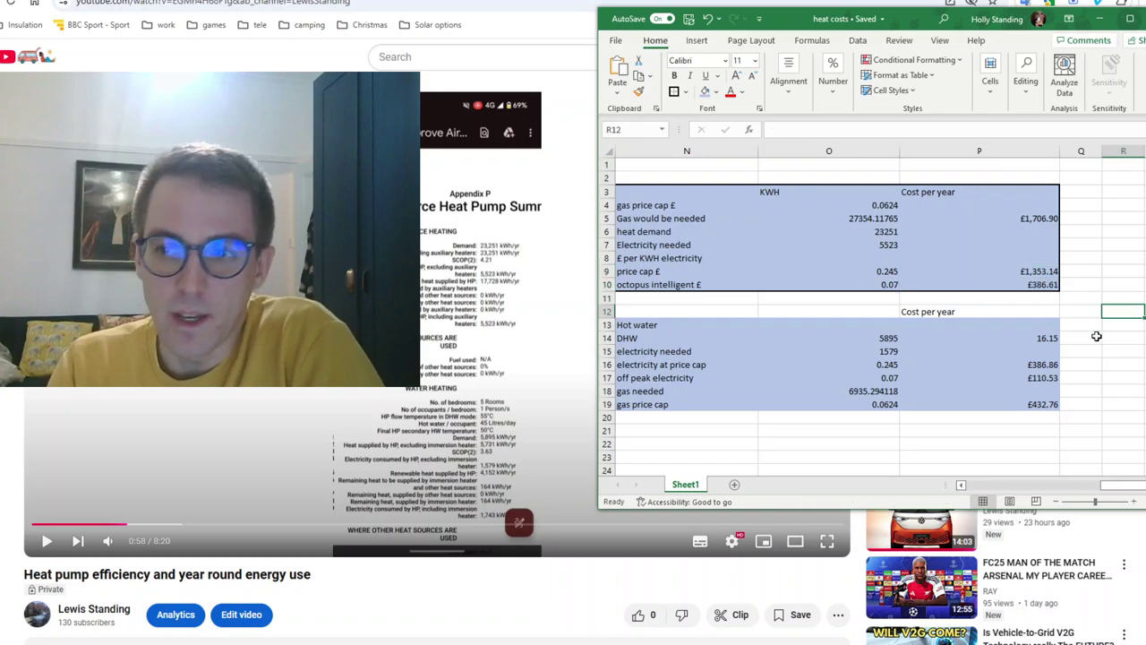
Step: Search Google for 'youtube evm heat pump costs' and open the EVM YouTube video result
left_click(1103, 21)
key("ctrl+Tab")
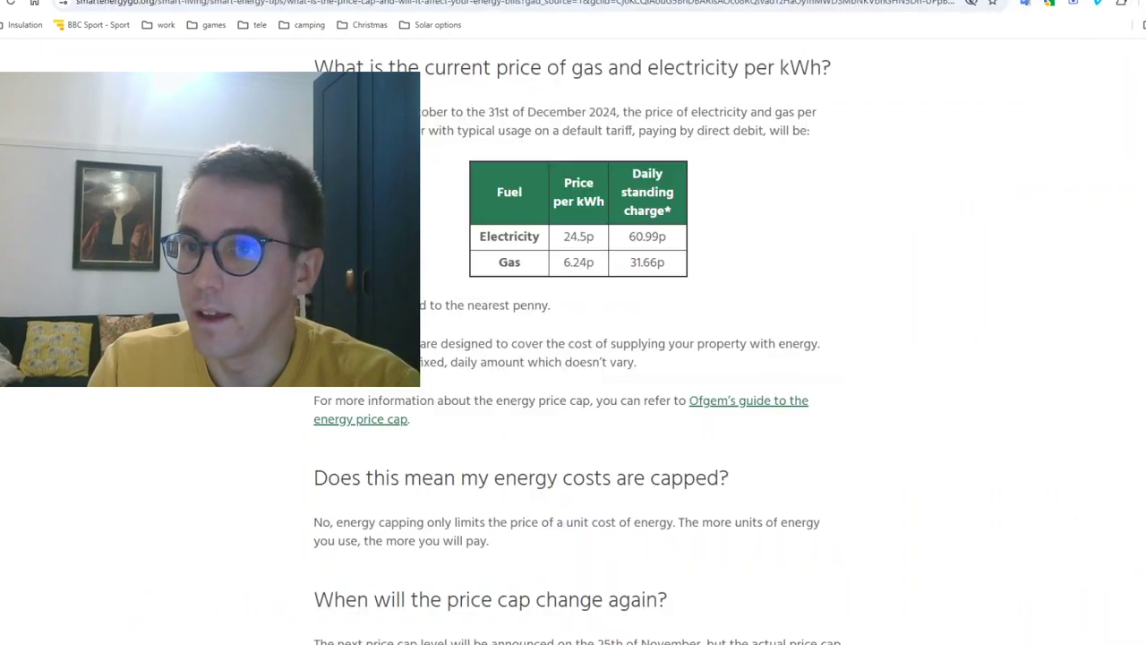
left_click(719, 6)
type("youtube evm")
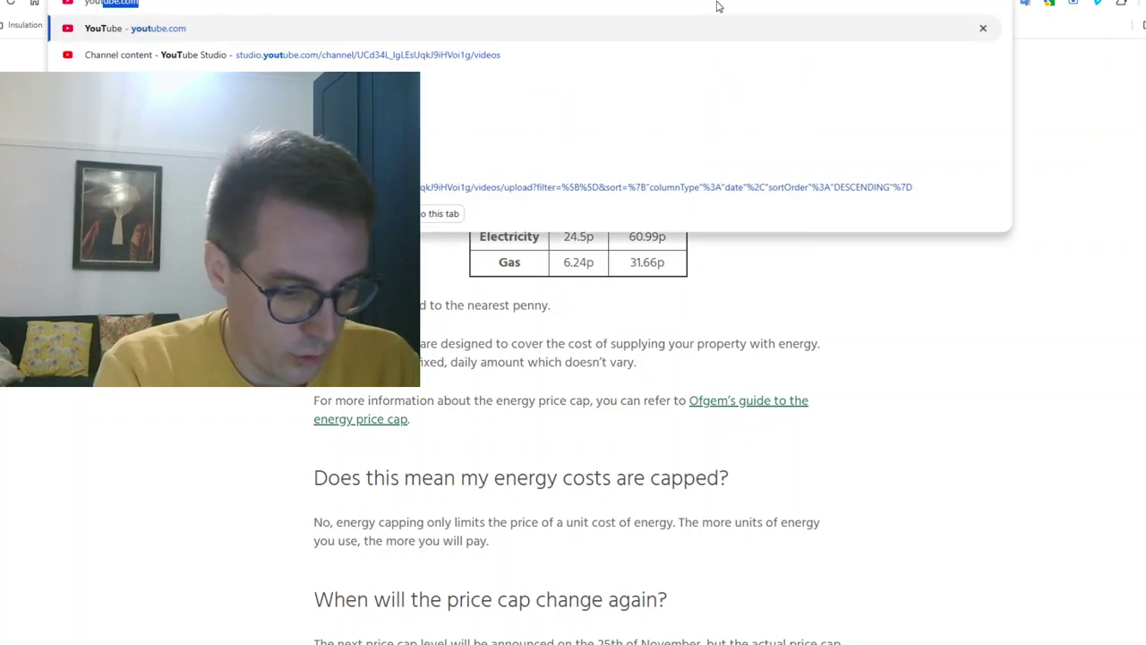
type(" heat pump costs")
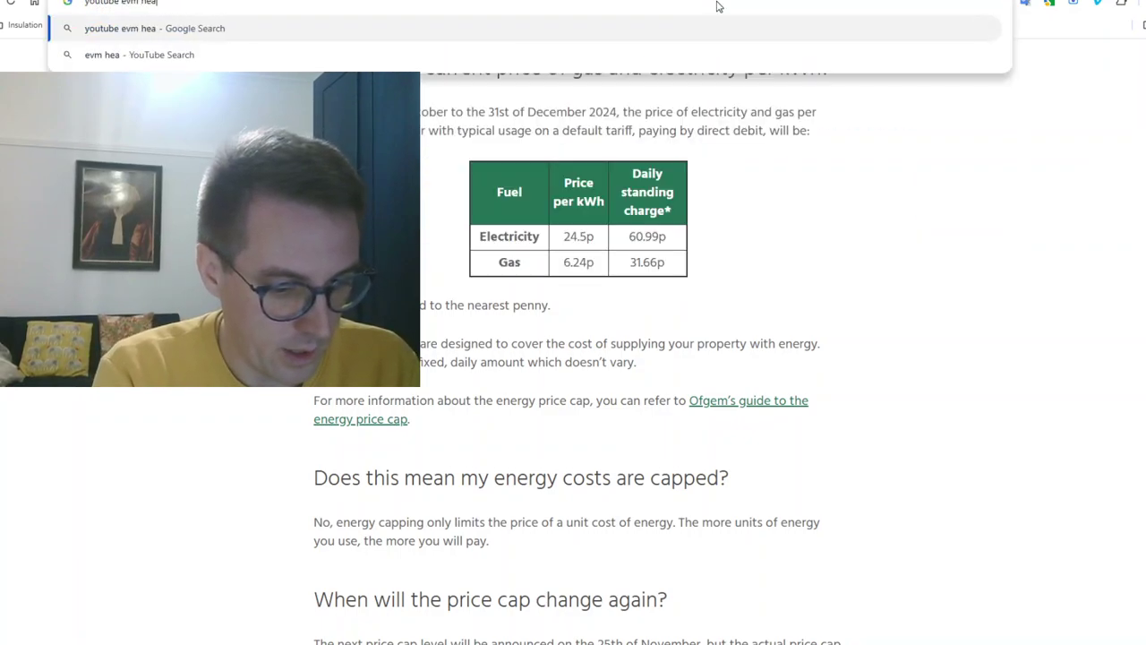
key("Return")
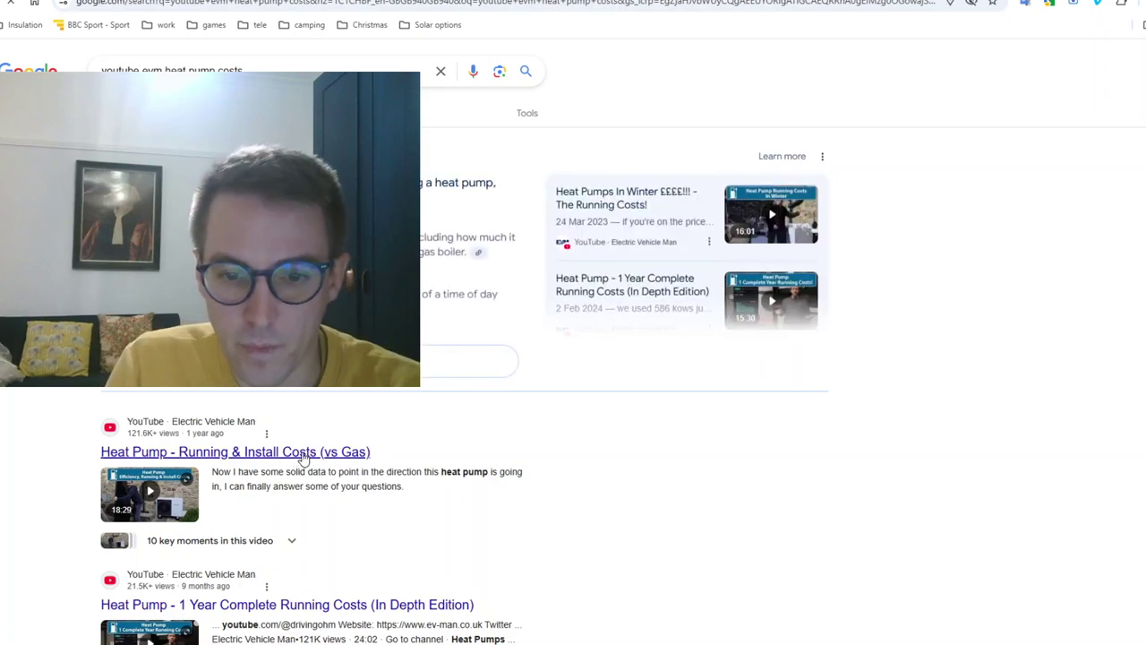
scroll(335, 622, "down", 1)
left_click(333, 537)
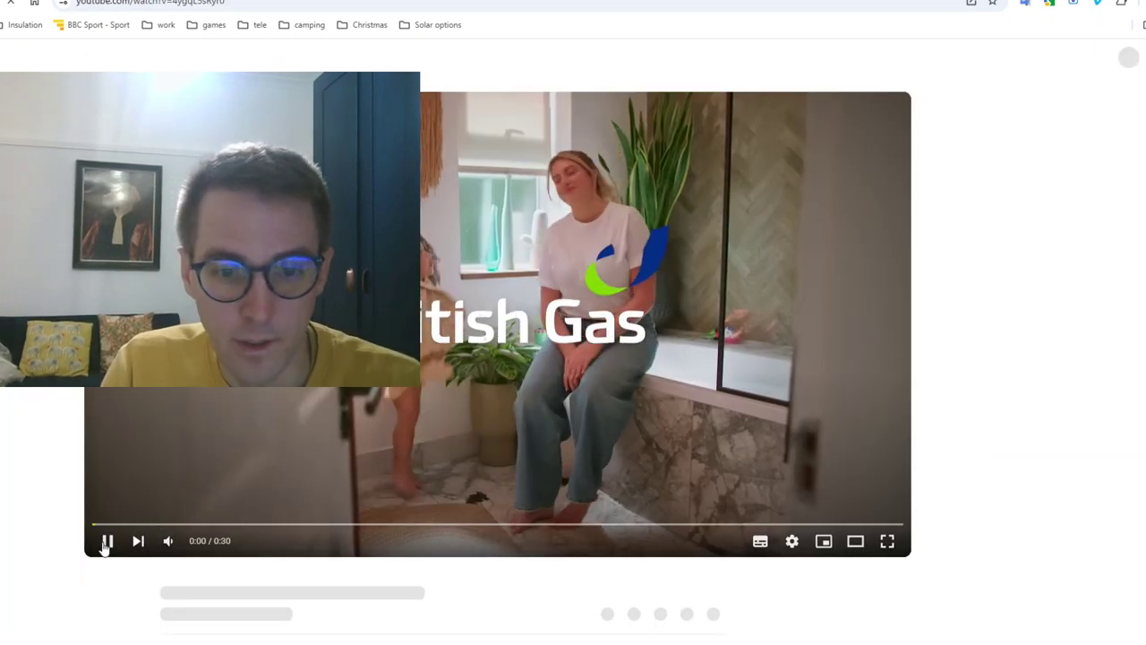
Step: Pause the ad playing before the heat pump running costs video
left_click(107, 541)
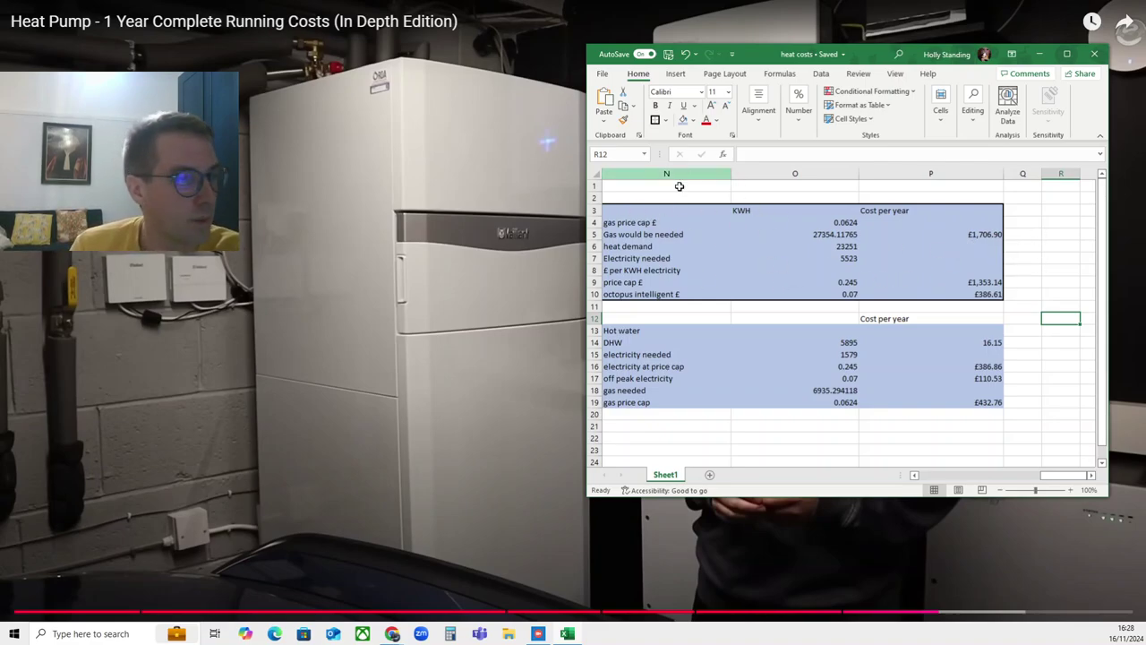
Step: Highlight the heating and hot water cost tables N4:P19, then deselect them at Q17
left_click_drag(617, 222, 958, 402)
left_click(1018, 381)
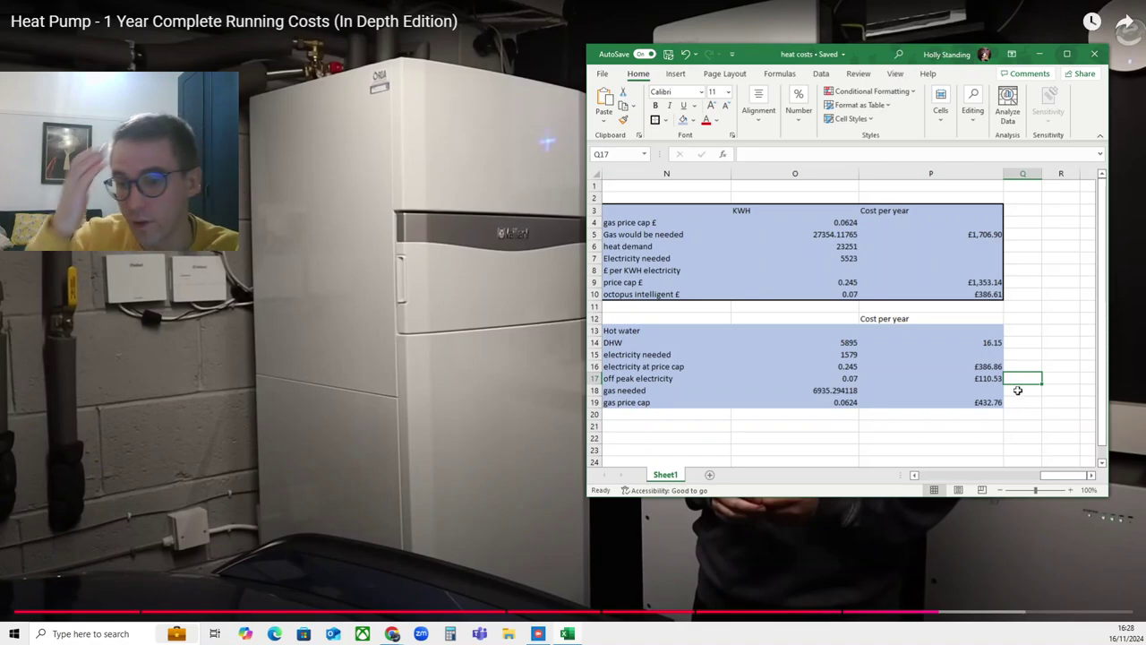